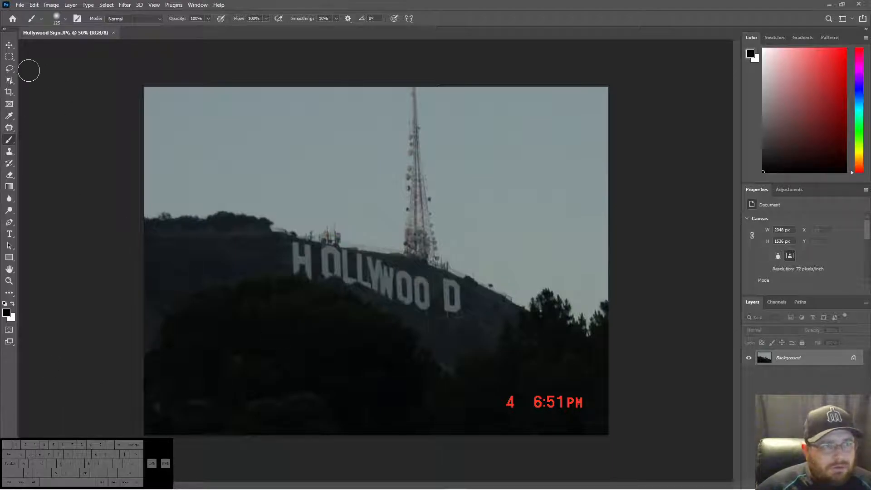
Remove the red 4 and 6:51 PM date stamp from the photo with lasso selections and Content-Aware Fill.
left_click(12, 69)
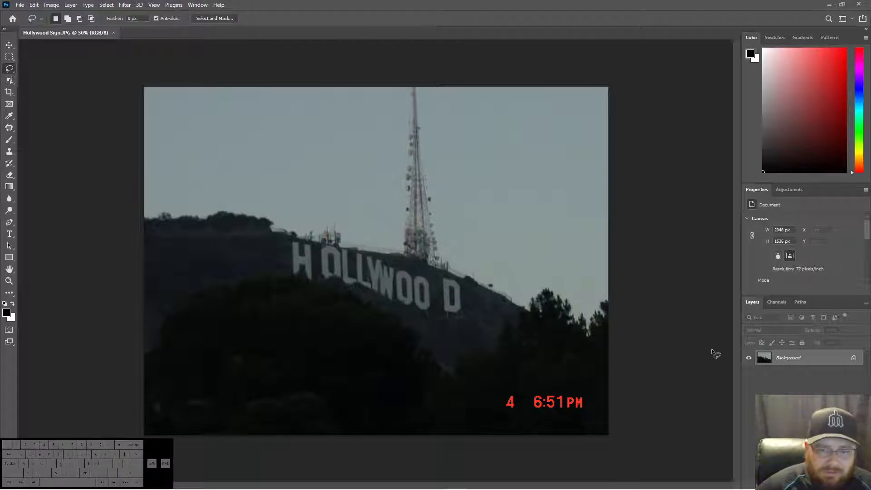
mouse_move(499, 398)
left_mouse_down()
mouse_move(511, 419)
mouse_move(527, 406)
mouse_move(514, 389)
mouse_move(500, 396)
left_mouse_up()
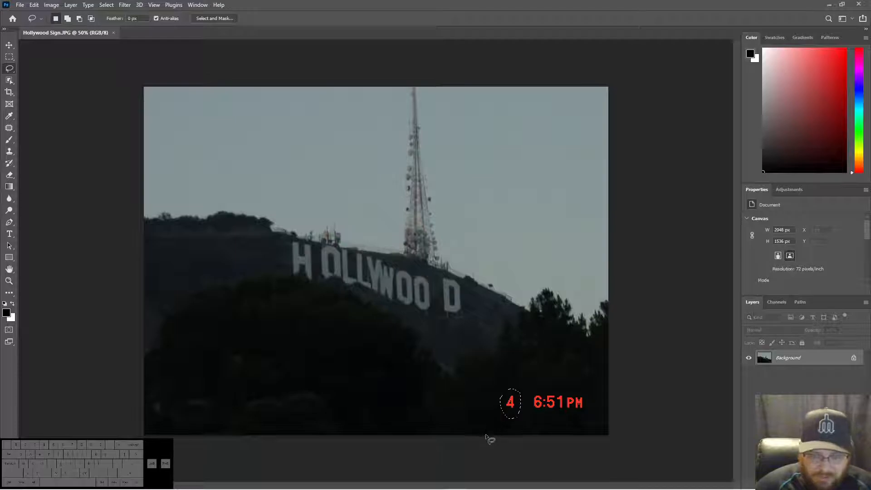
key("shift+BackSpace")
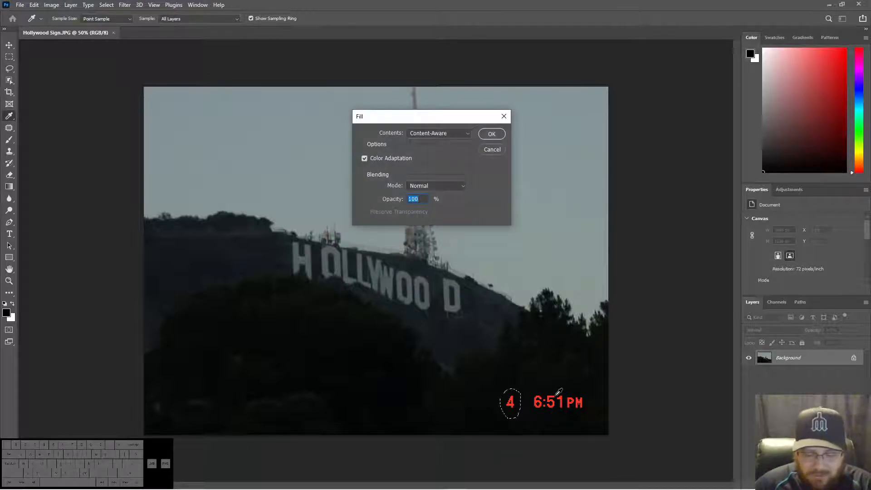
left_click(492, 134)
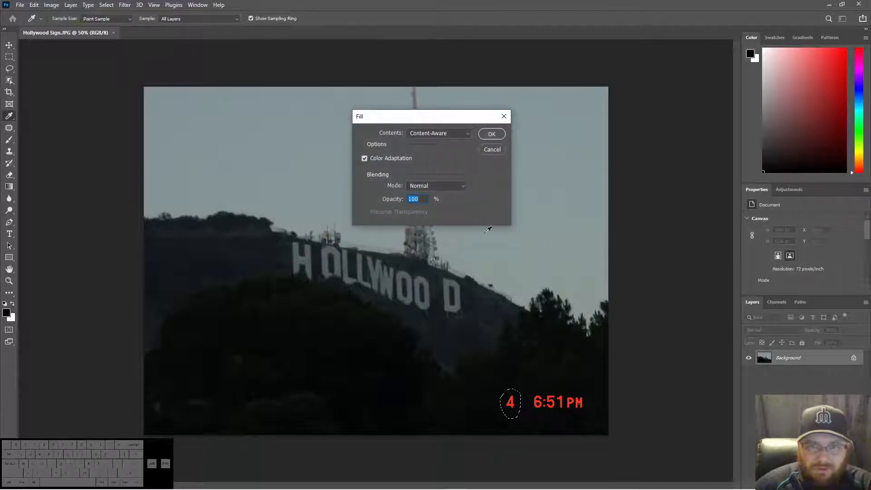
mouse_move(580, 393)
left_mouse_down()
mouse_move(534, 392)
mouse_move(526, 400)
mouse_move(581, 414)
mouse_move(583, 390)
left_mouse_up()
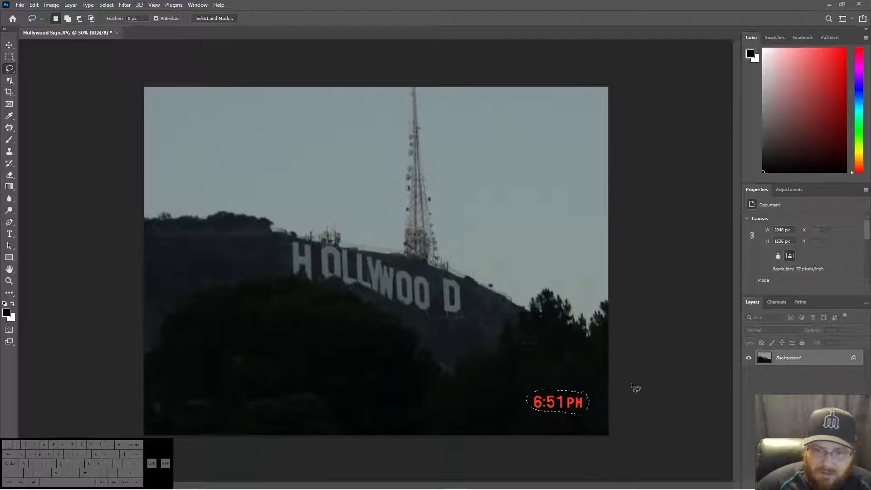
key("shift+F5")
key("Return")
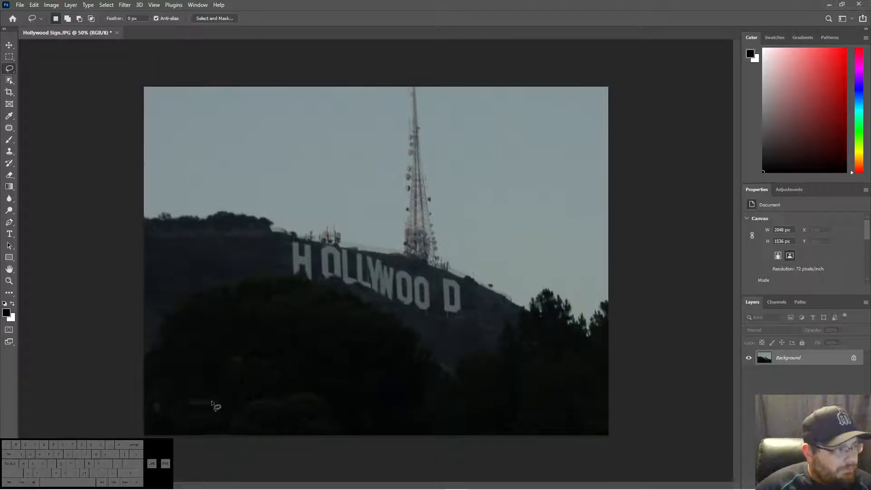
Clean up the light spots in the dark lower-left foreground with lassoed Content-Aware fills, and clear the selection.
mouse_move(216, 394)
left_mouse_down()
mouse_move(183, 394)
mouse_move(178, 408)
mouse_move(217, 414)
mouse_move(225, 403)
mouse_move(210, 395)
left_mouse_up()
key("shift+F5")
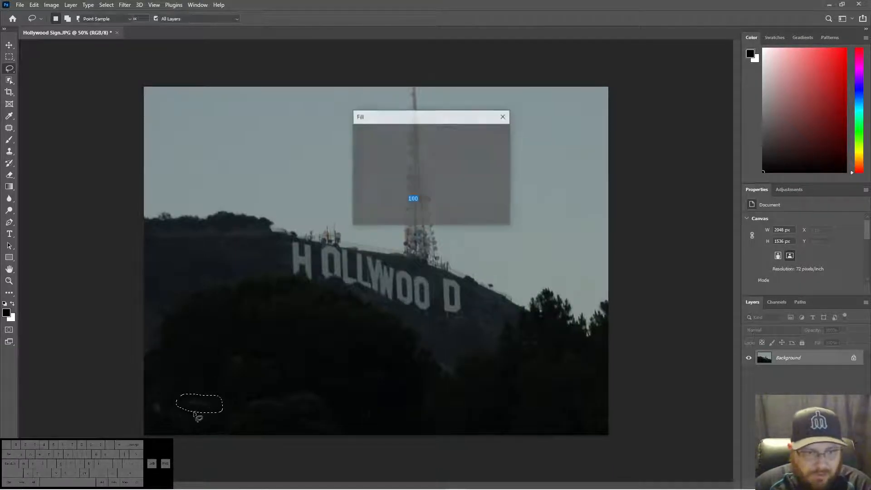
key("Return")
mouse_move(169, 386)
left_mouse_down()
mouse_move(160, 378)
mouse_move(149, 389)
mouse_move(152, 415)
mouse_move(165, 401)
mouse_move(163, 379)
left_mouse_up()
key("shift+F5")
key("Return")
mouse_move(199, 404)
left_mouse_down()
mouse_move(171, 402)
mouse_move(172, 421)
mouse_move(202, 411)
left_mouse_up()
key("shift+F5")
key("Return")
key("ctrl+d")
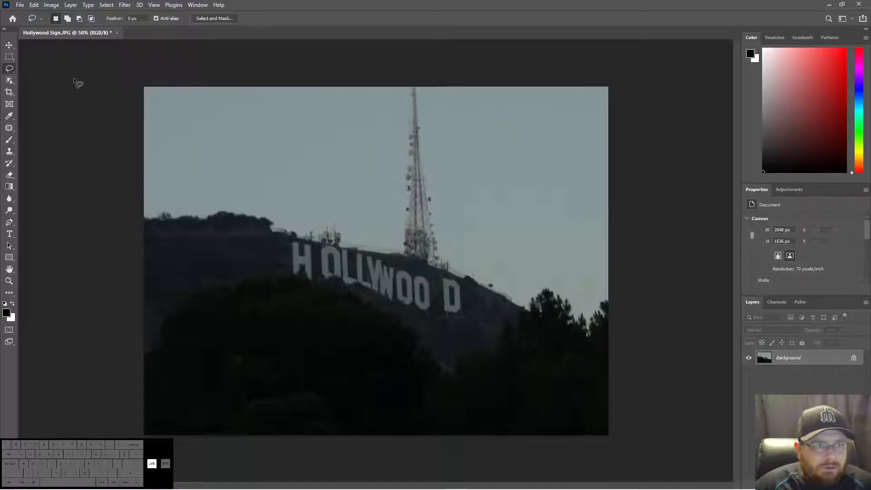
Duplicate the Background layer and convert the copy to a smart object.
key("ctrl+0")
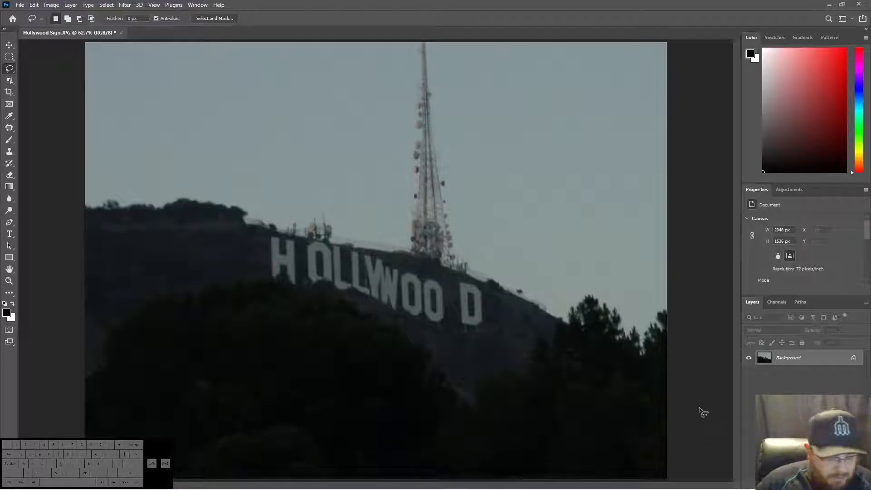
key("ctrl+j")
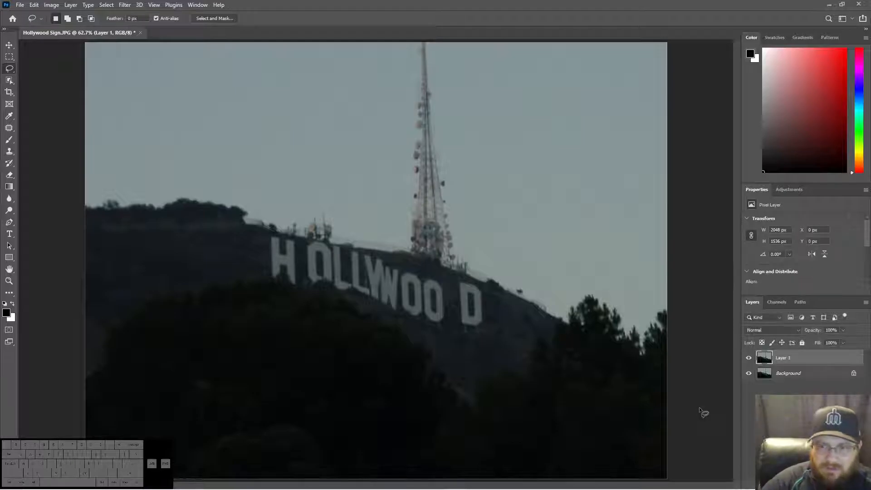
right_click(802, 358)
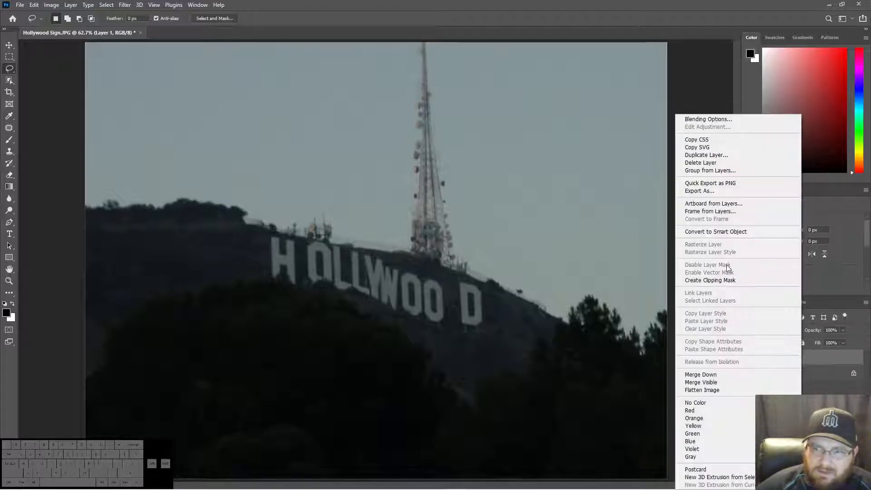
left_click(725, 231)
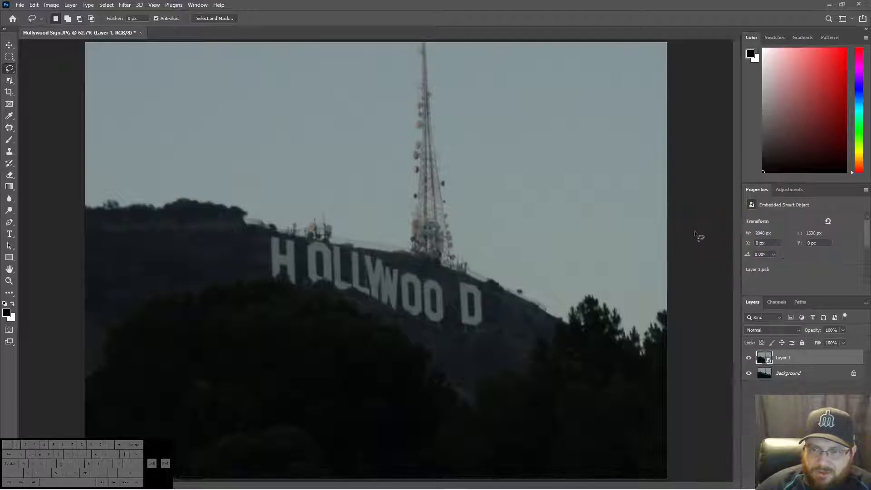
Start a Camera Raw Filter on the duplicate with Exposure +1.30, Contrast +37, Highlights +43 and Shadows +42.
left_click(124, 5)
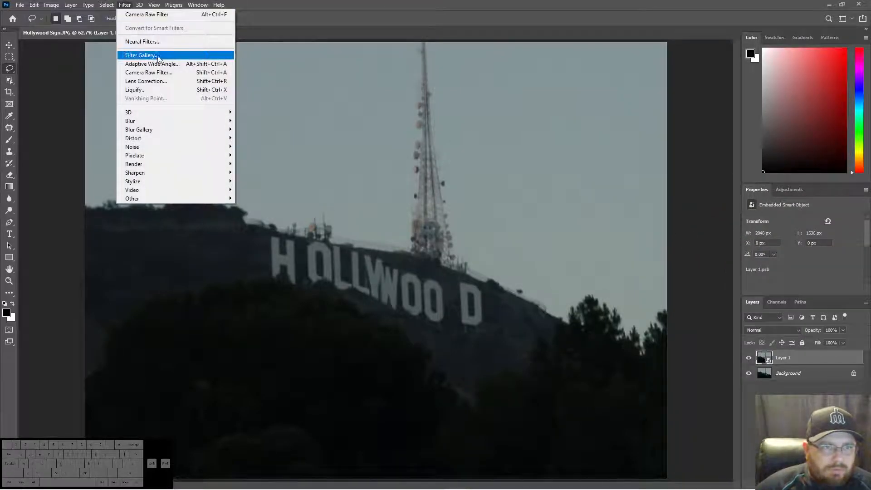
left_click(162, 70)
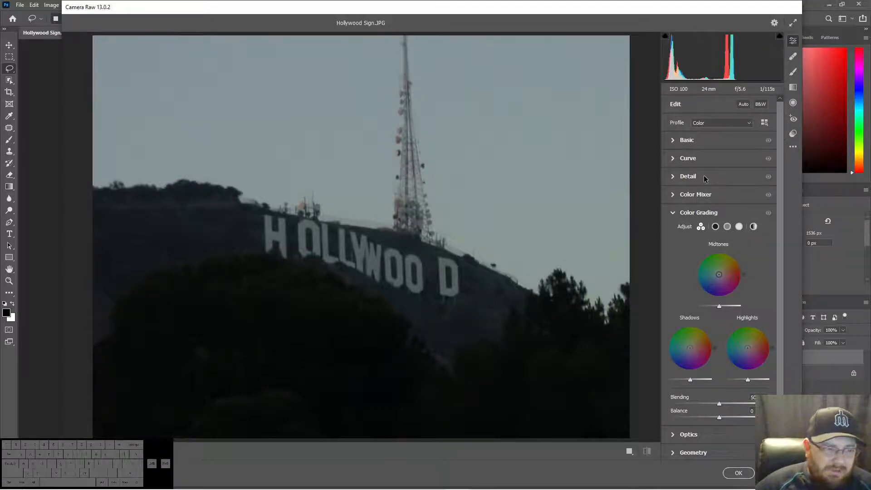
left_click(681, 212)
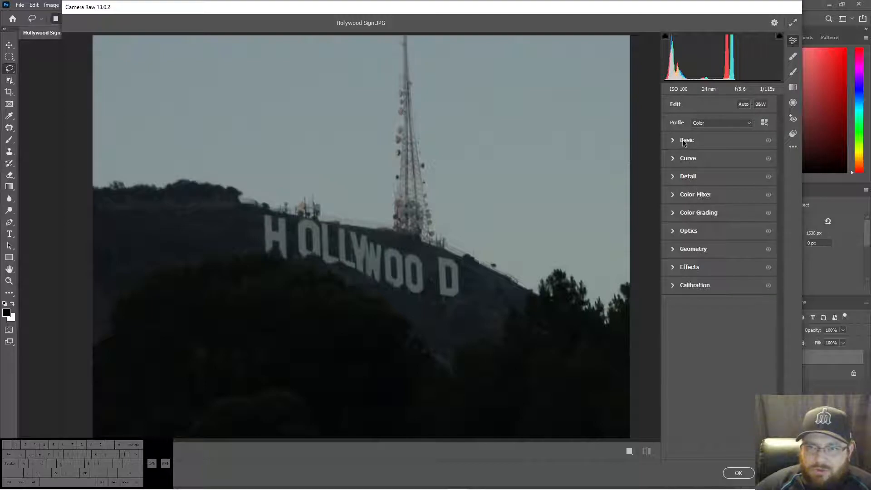
left_click(683, 140)
left_click_drag(720, 213, 739, 224)
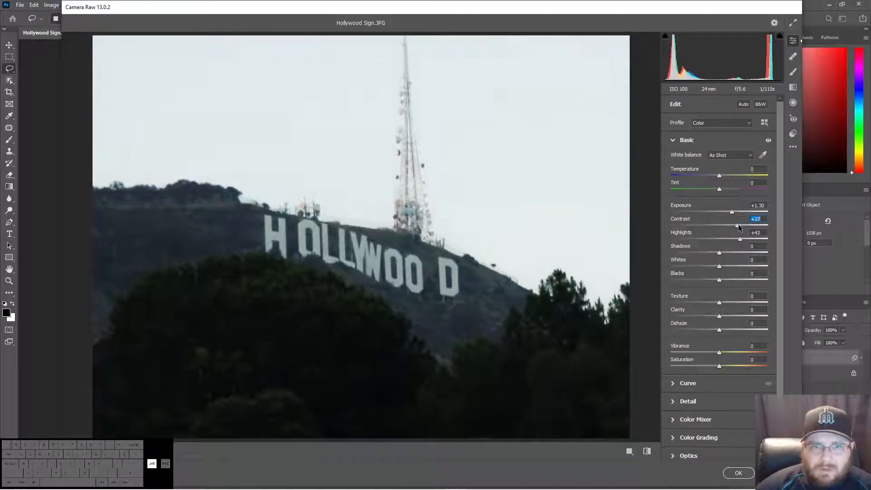
left_click_drag(720, 254, 740, 255)
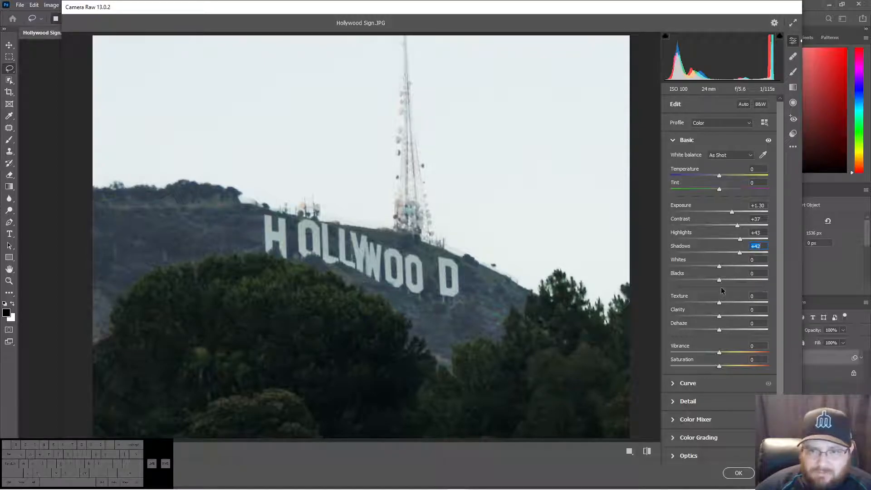
Set Clarity to +42, Dehaze to +36 and Exposure to +1.70, and apply the Camera Raw Filter.
left_click_drag(720, 317, 736, 330)
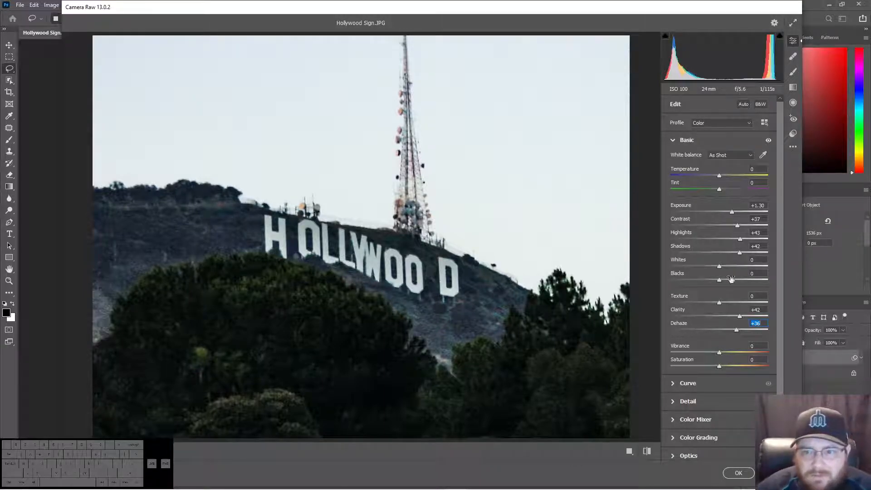
left_click_drag(732, 212, 735, 213)
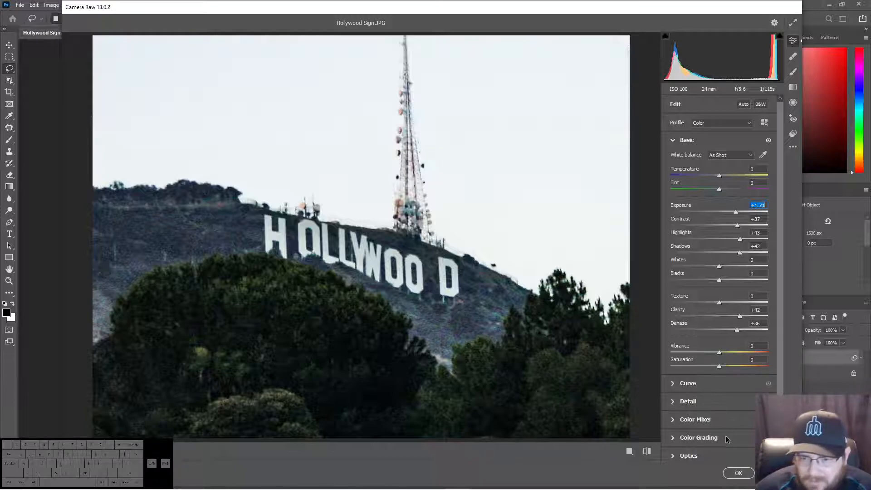
left_click(738, 474)
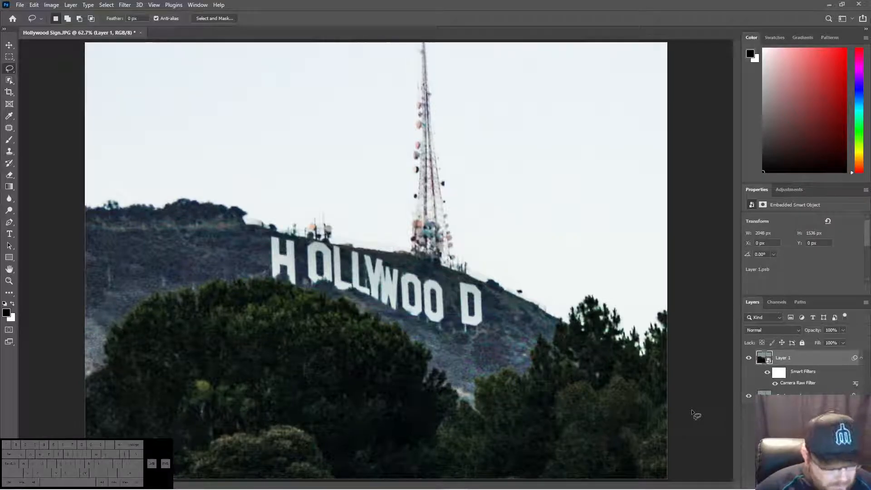
Stamp the visible color layers into a new layer on top and convert it to a smart object.
key("ctrl+shift+alt+e")
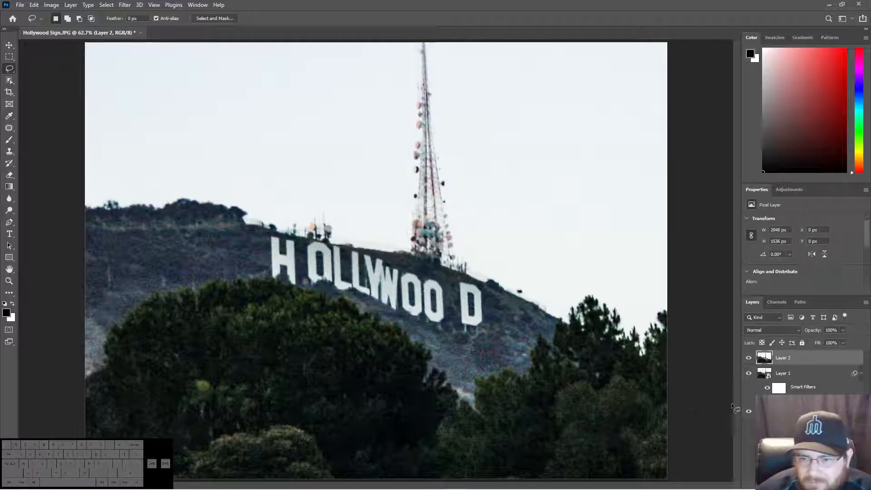
right_click(798, 358)
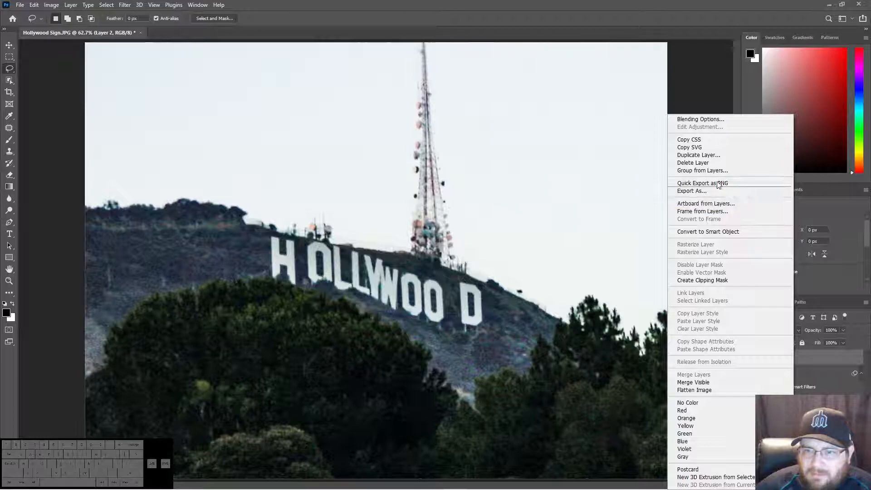
left_click(720, 231)
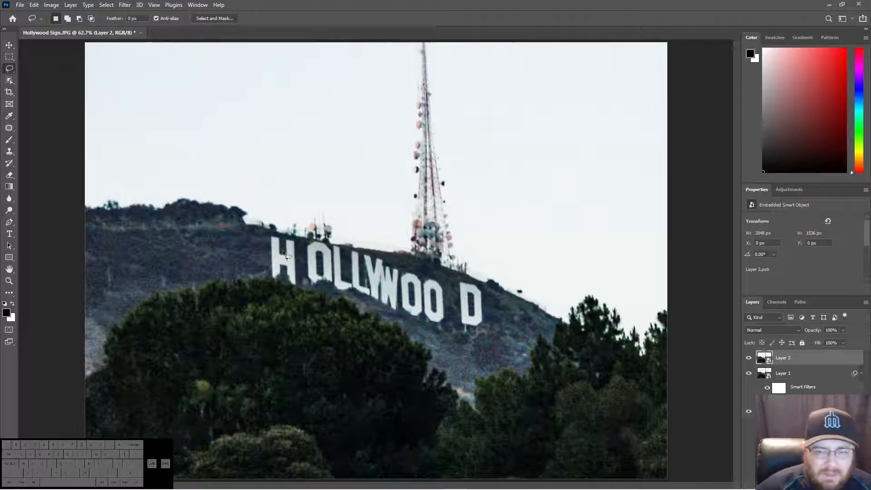
Add a Black & White adjustment layer clipped to the stamped smart object.
left_click(789, 190)
left_click(780, 222)
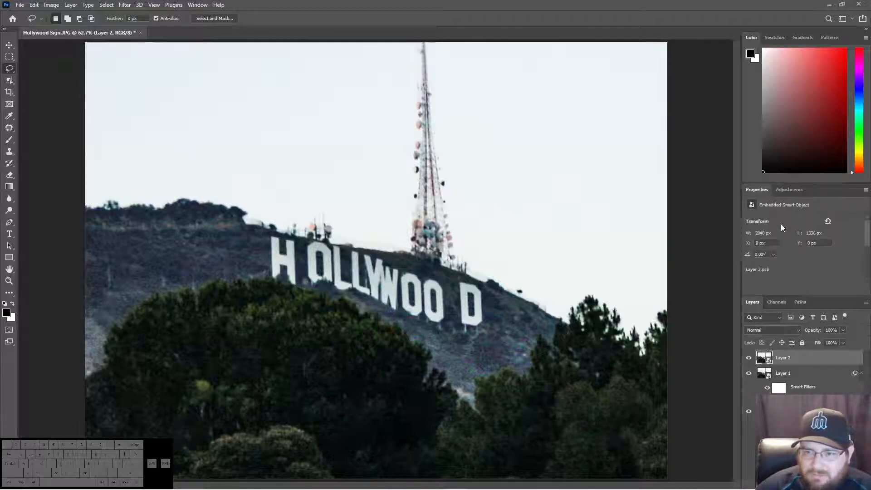
key("ctrl+alt+g")
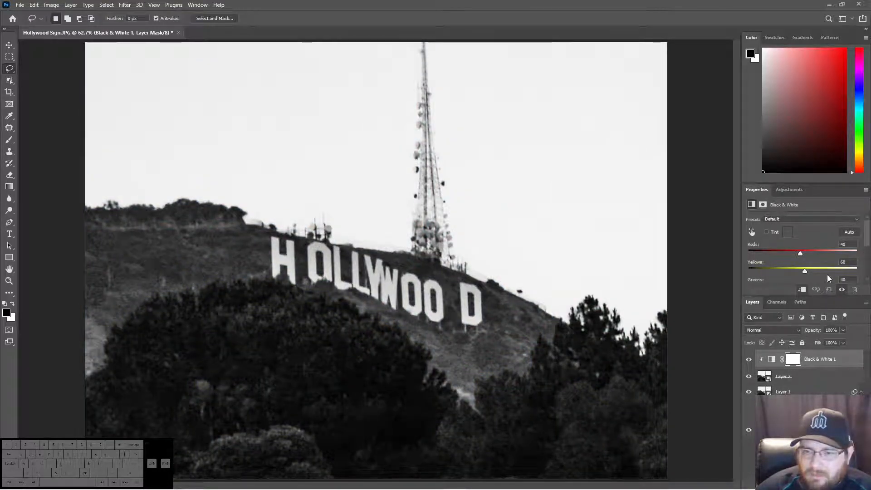
In the Black & White adjustment, set Reds to -106, Yellows to 204, Greens to 92 and Cyans to 135.
scroll(802, 250, "down", 1)
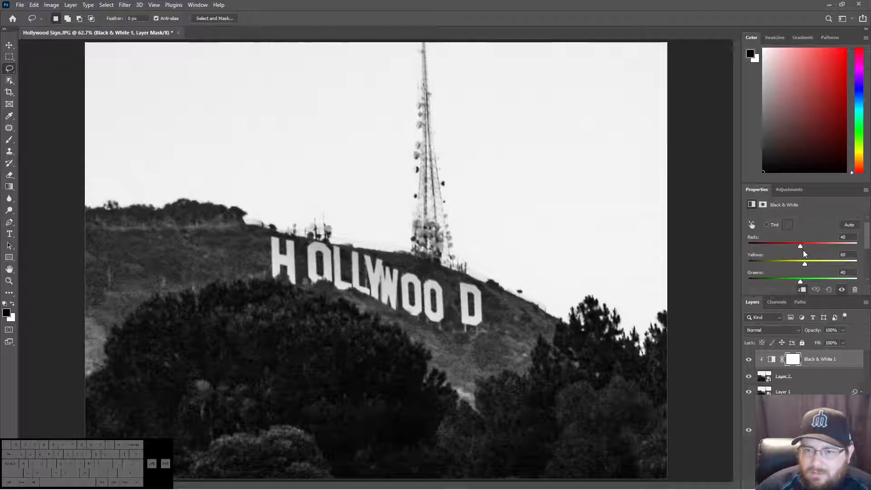
left_click_drag(799, 238, 815, 256)
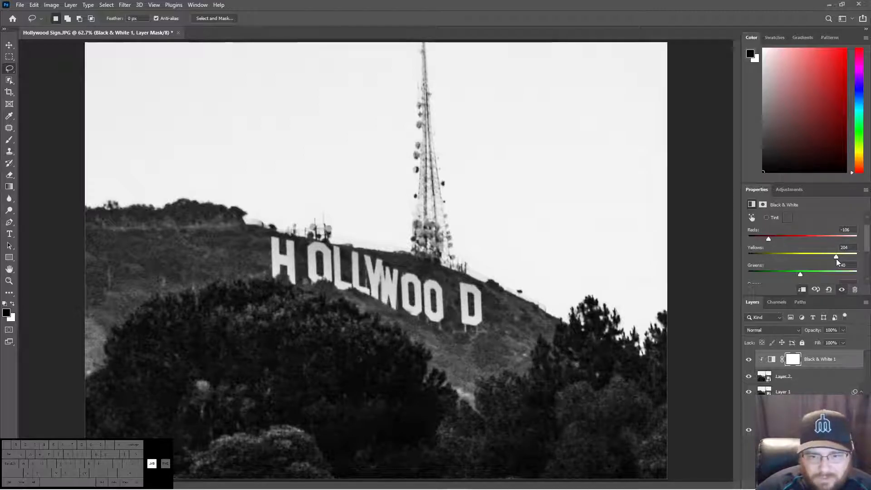
mouse_move(800, 274)
left_mouse_down()
mouse_move(818, 272)
mouse_move(811, 274)
left_mouse_up()
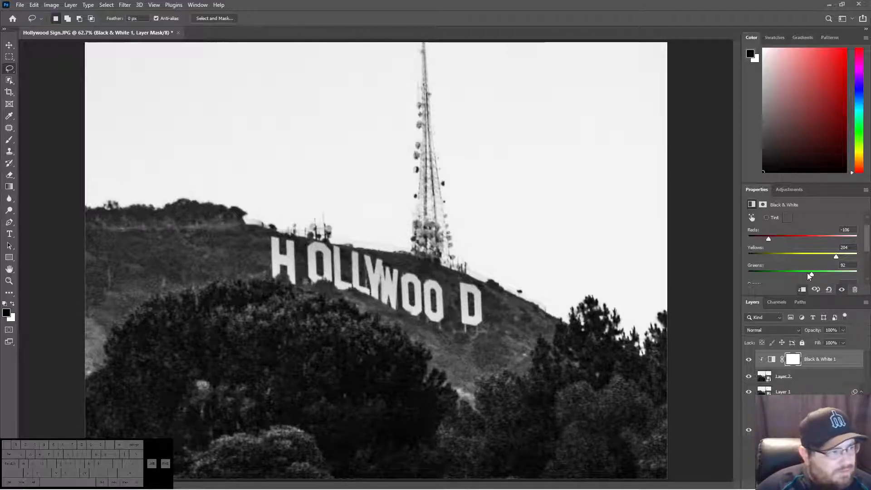
scroll(797, 266, "down", 2)
left_click_drag(803, 265, 823, 270)
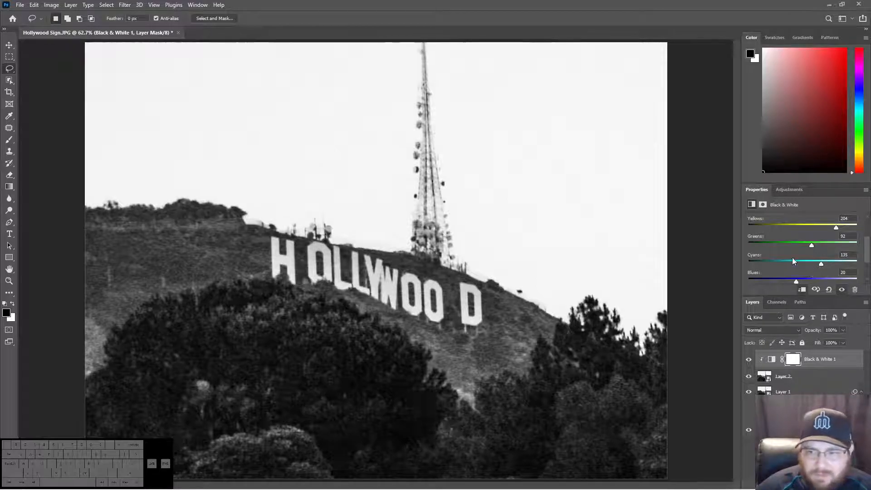
Set the Black & White adjustment's Blues to 38 and Magentas to 65.
scroll(793, 261, "down", 1)
mouse_move(797, 267)
left_mouse_down()
mouse_move(807, 267)
mouse_move(787, 266)
mouse_move(822, 264)
mouse_move(783, 260)
mouse_move(803, 263)
left_mouse_up()
scroll(808, 267, "down", 1)
left_click(811, 262)
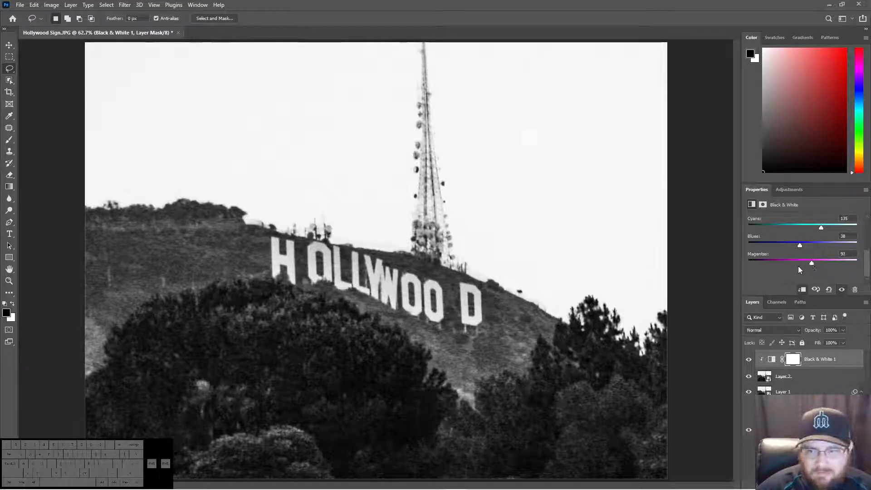
left_click_drag(809, 264, 805, 264)
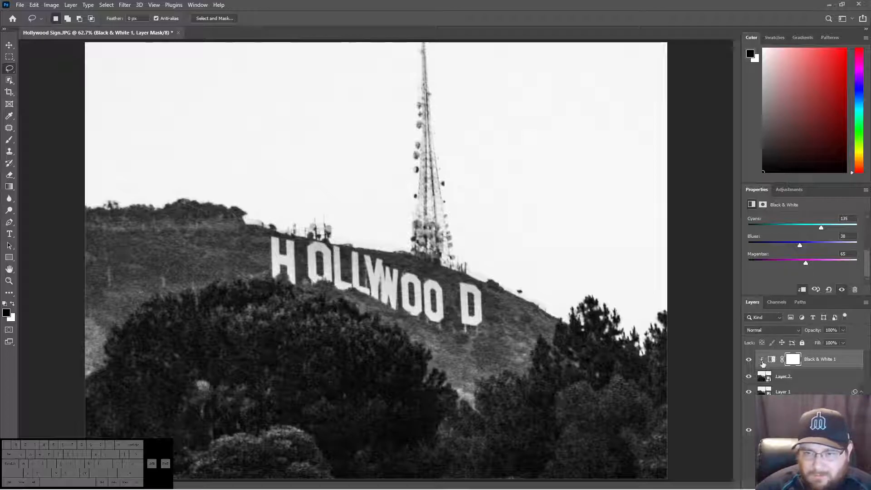
Stamp the visible black-and-white result into a new layer above the adjustment and convert it to a smart object.
key("ctrl+shift+alt+n")
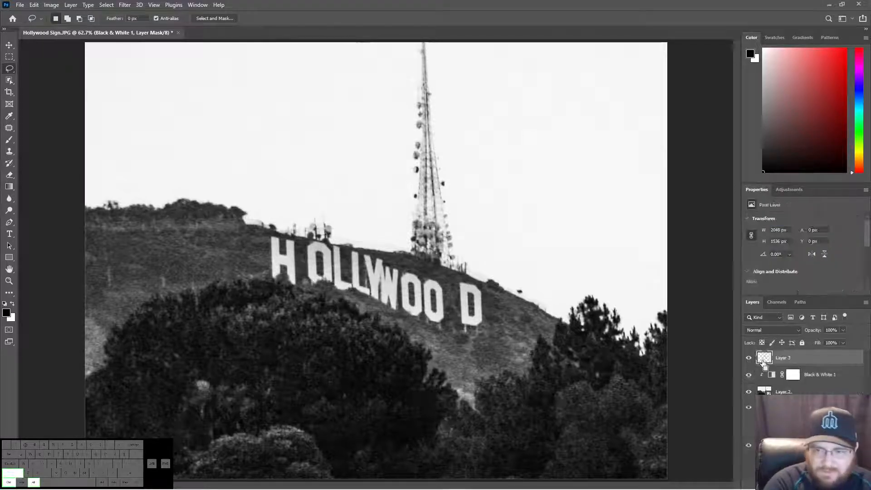
right_click(819, 363)
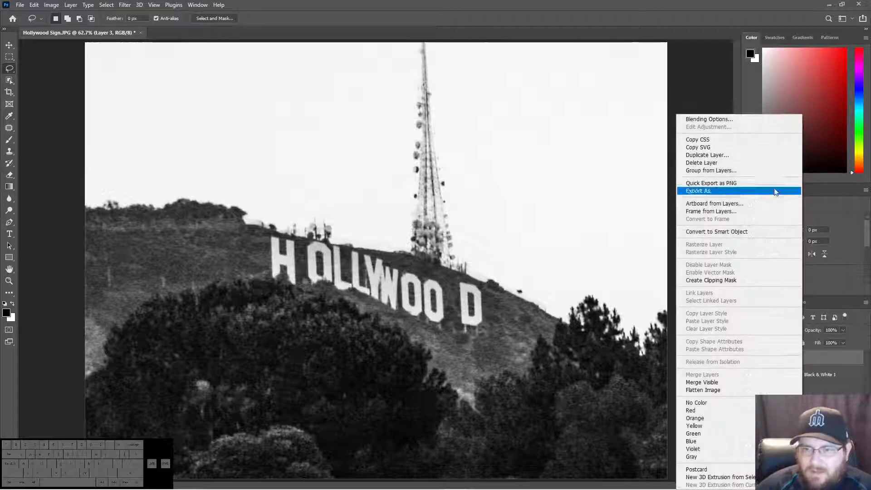
left_click(719, 231)
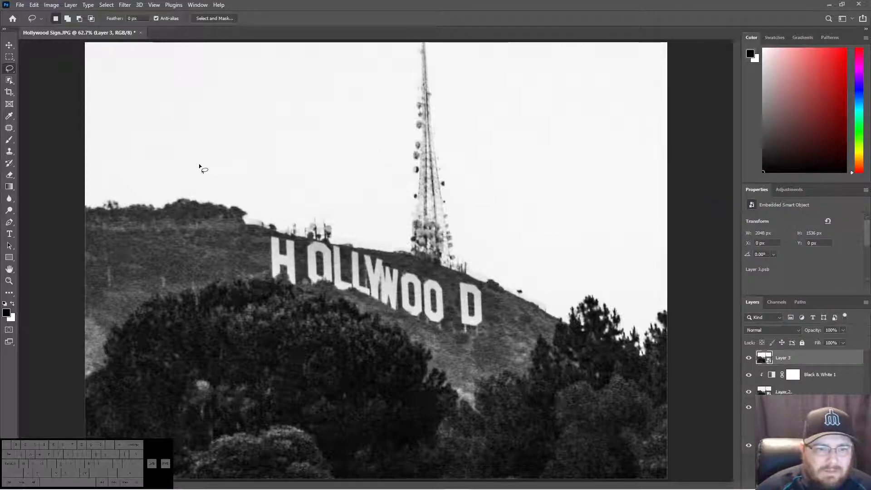
In the Camera Raw filter's Color Grading, tint the highlights yellow with hue 60, saturation 51 and luminance -26.
left_click(127, 5)
left_click(209, 71)
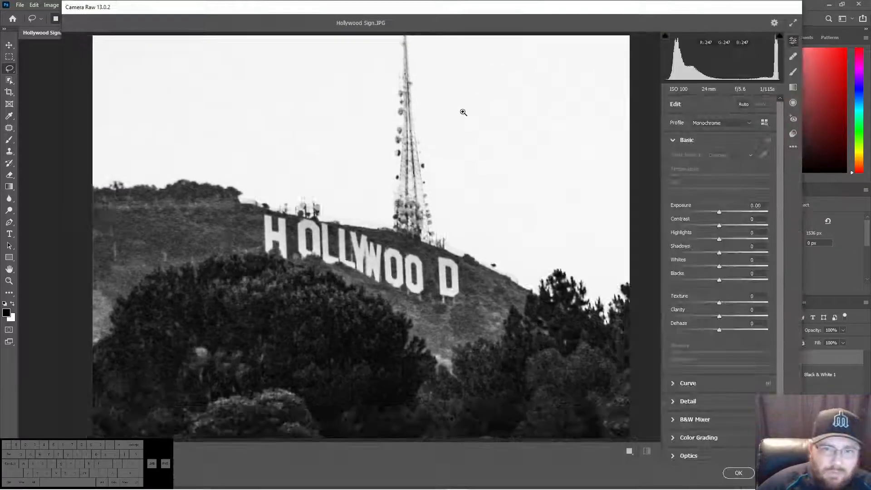
left_click(679, 141)
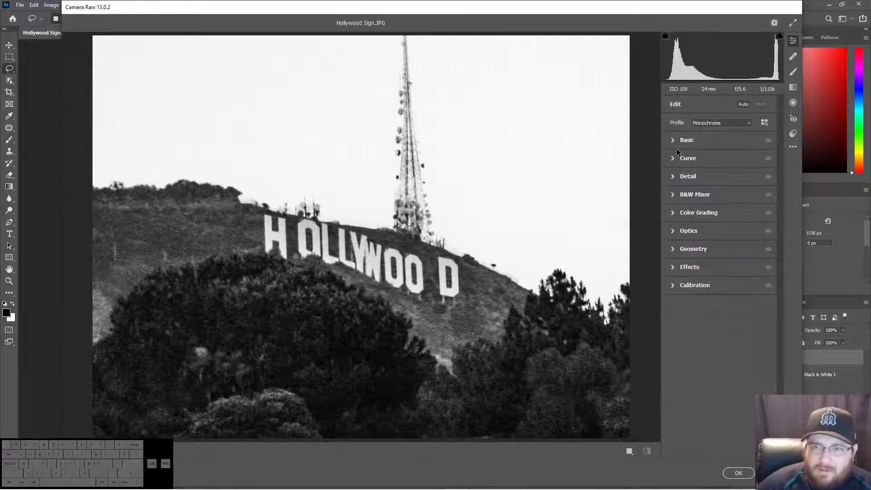
left_click(685, 217)
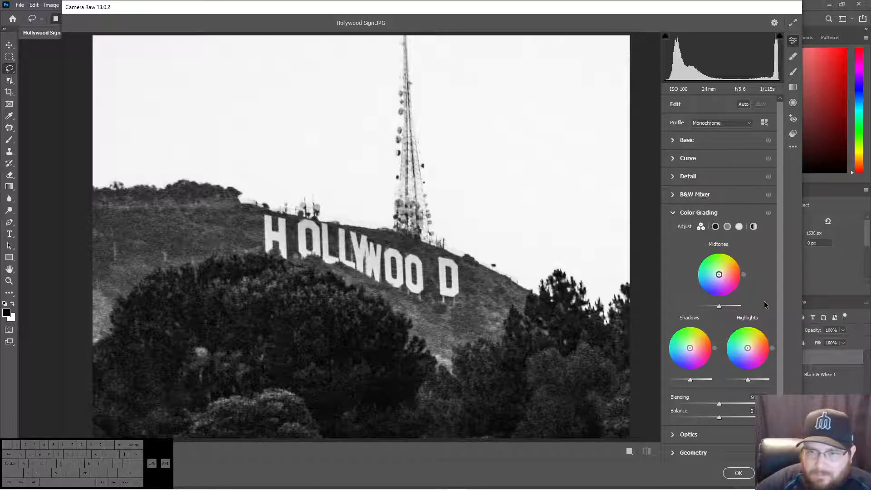
left_click(759, 334)
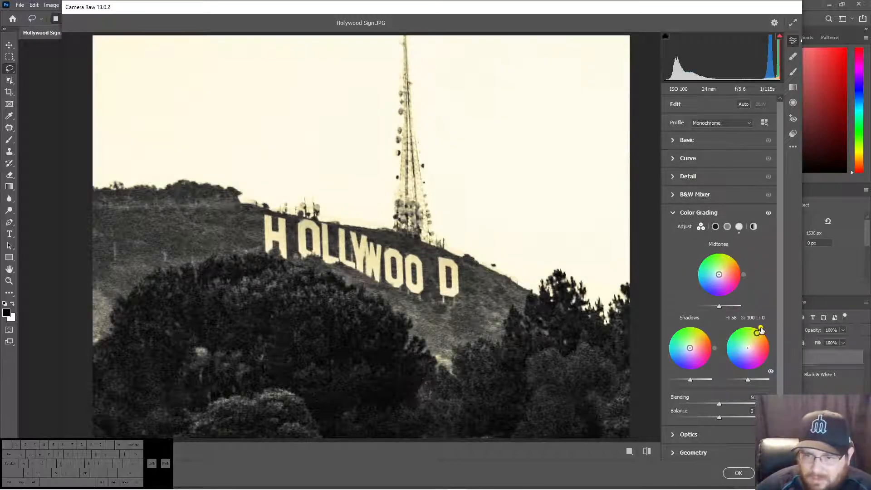
left_click_drag(761, 331, 760, 328)
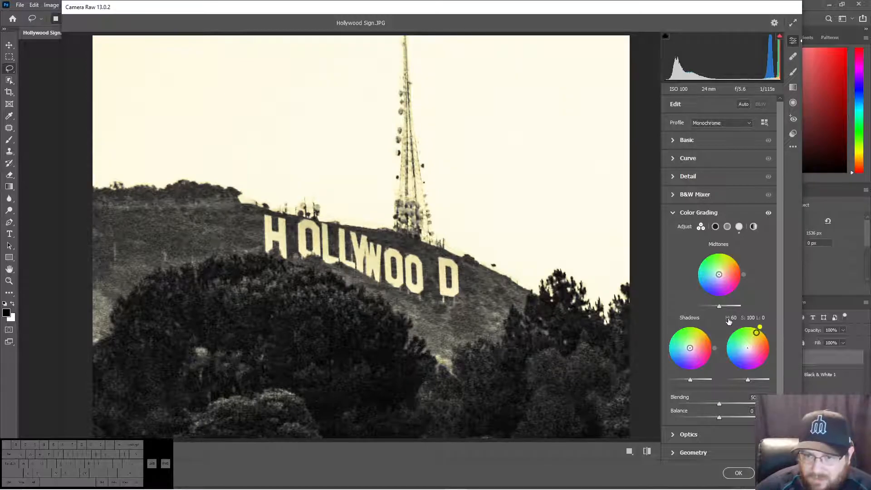
left_click_drag(757, 333, 752, 342)
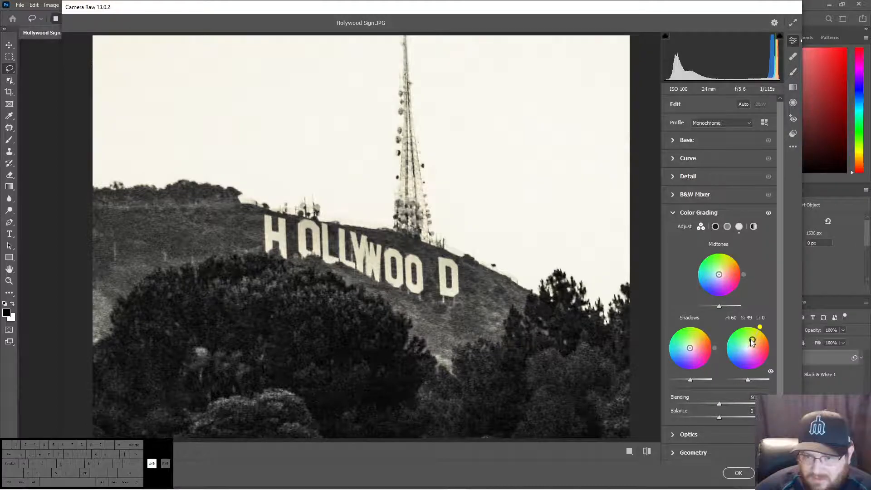
left_click_drag(751, 340, 751, 339)
left_click_drag(750, 339, 750, 339)
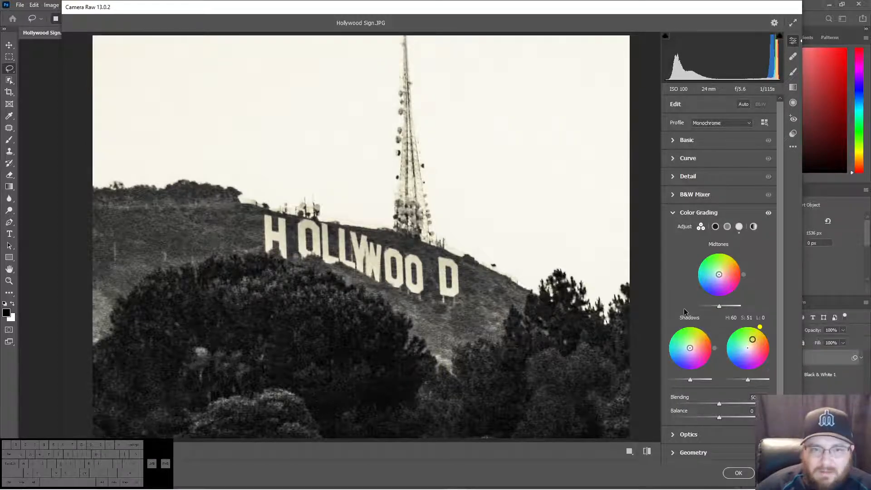
mouse_move(746, 380)
left_mouse_down()
mouse_move(754, 380)
mouse_move(741, 381)
left_mouse_up()
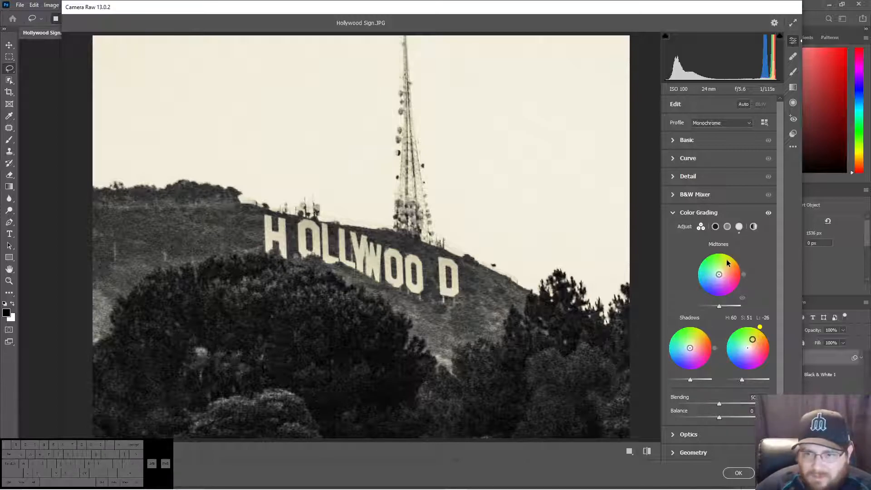
Tint the midtones yellow with hue 60 and saturation 49, and raise their luminance slightly.
left_click_drag(727, 263, 732, 261)
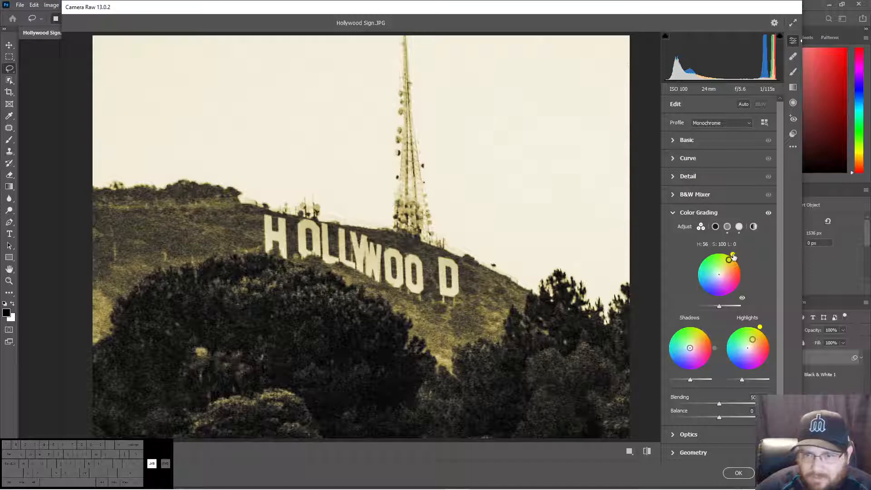
left_click_drag(732, 255, 724, 265)
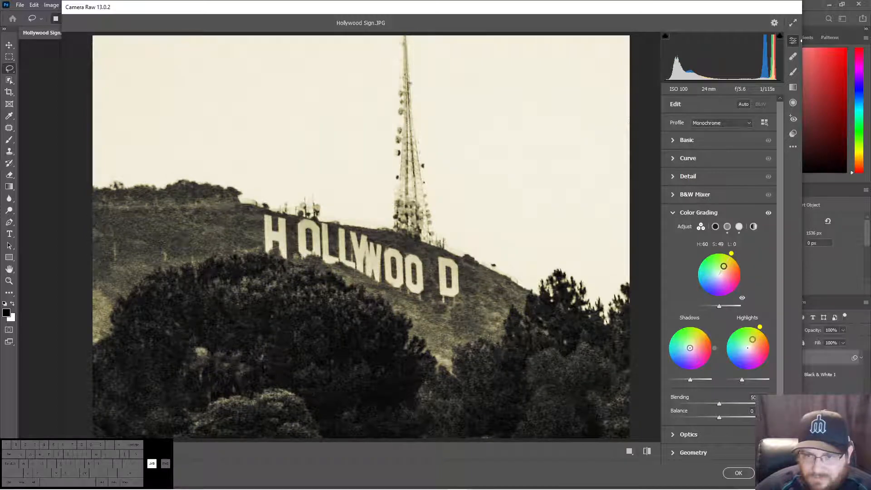
mouse_move(719, 307)
left_mouse_down()
mouse_move(705, 304)
mouse_move(718, 306)
left_mouse_up()
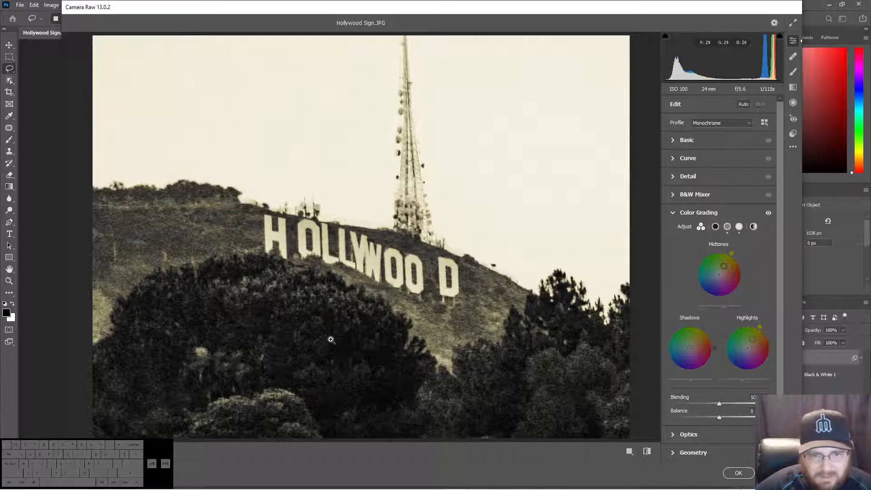
Tint the shadows a muted blue at hue 240, raise their luminance slightly, and apply the Camera Raw filter.
left_click_drag(689, 351, 682, 363)
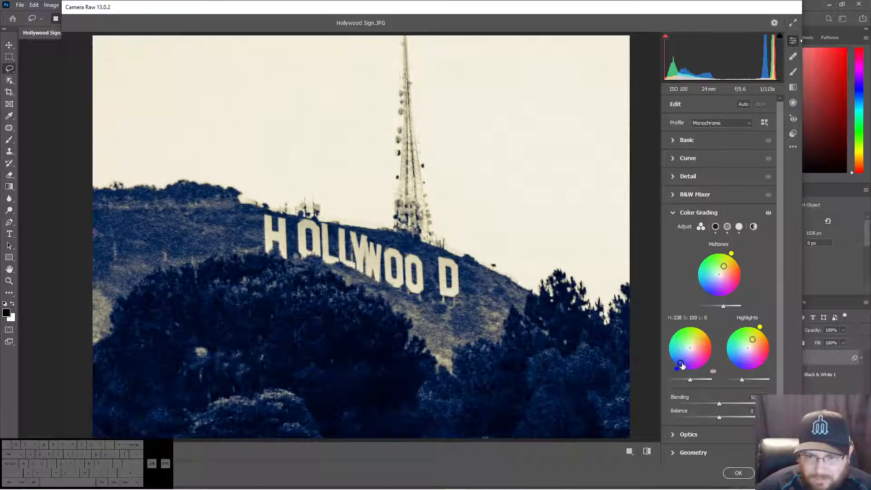
left_click_drag(680, 369, 681, 367)
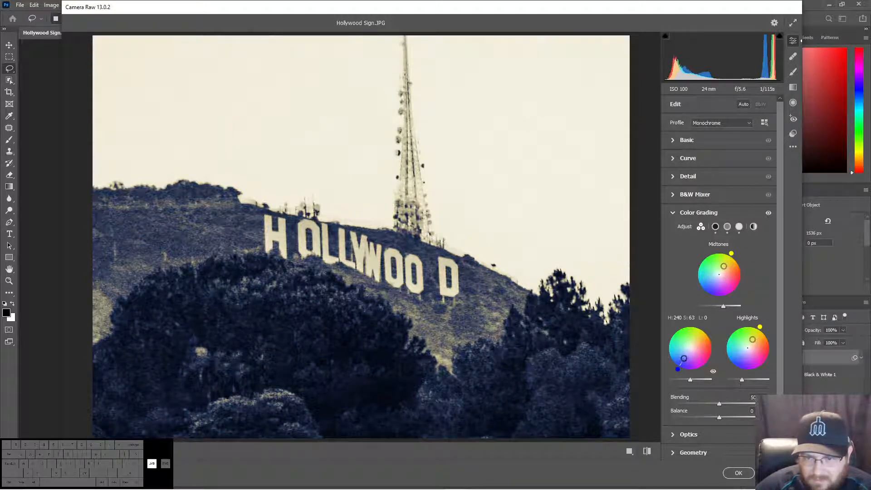
left_click_drag(685, 357, 693, 381)
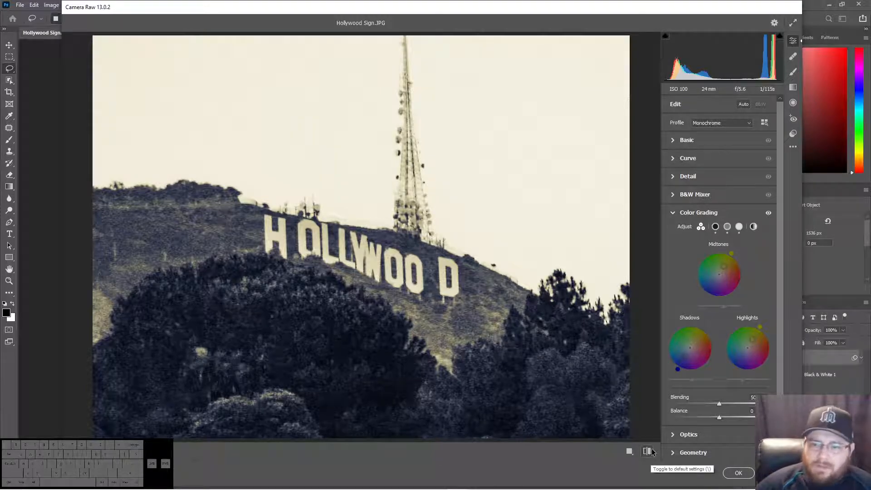
left_click(740, 473)
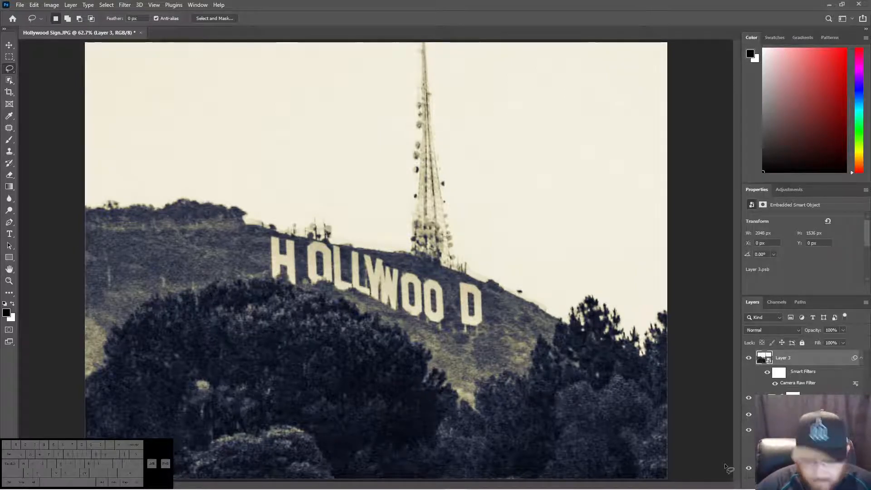
Stamp the visible color-graded result into a new layer and convert it to a smart object.
key("ctrl+shift+alt+e")
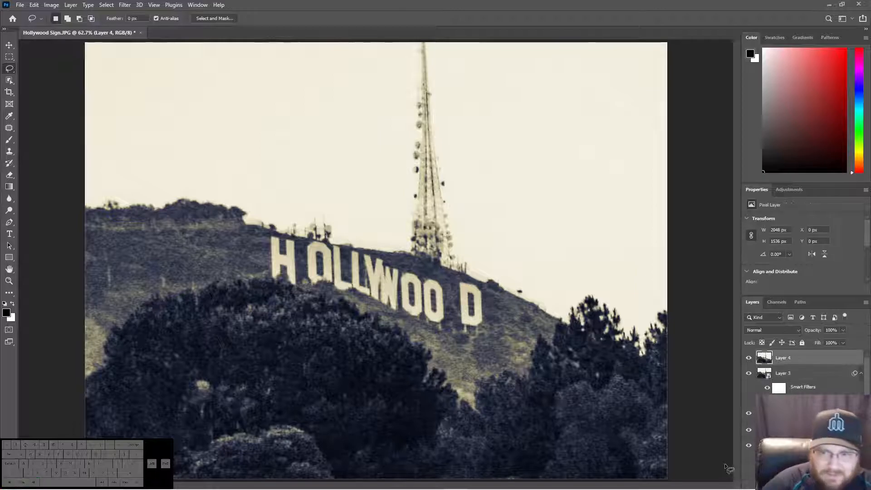
right_click(796, 358)
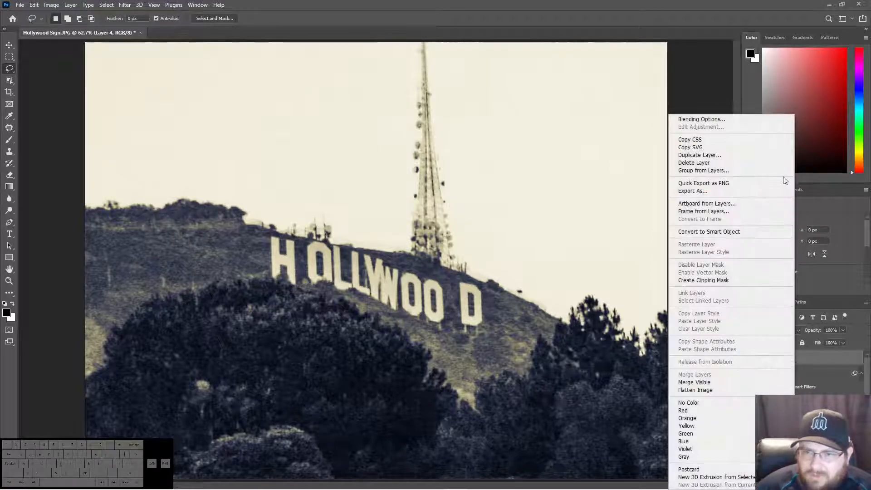
left_click(730, 230)
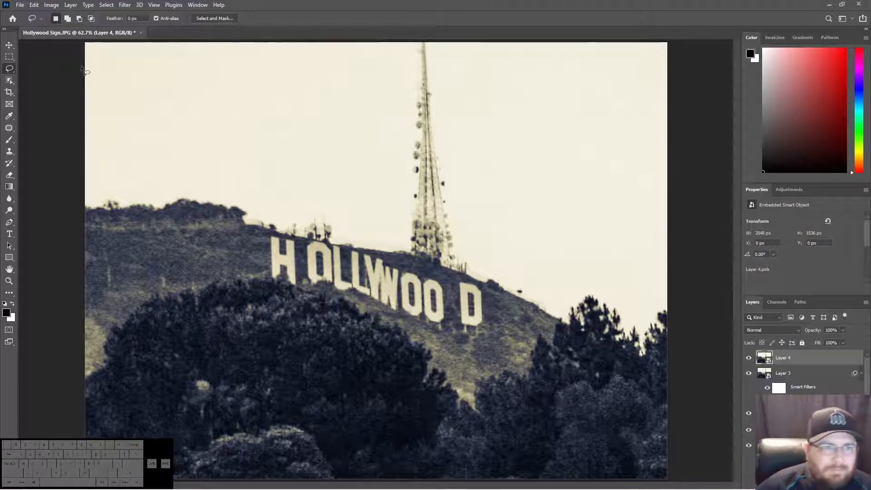
Apply the Find Edges filter to the stamped smart object and set its blend mode to Linear Burn.
left_click(122, 5)
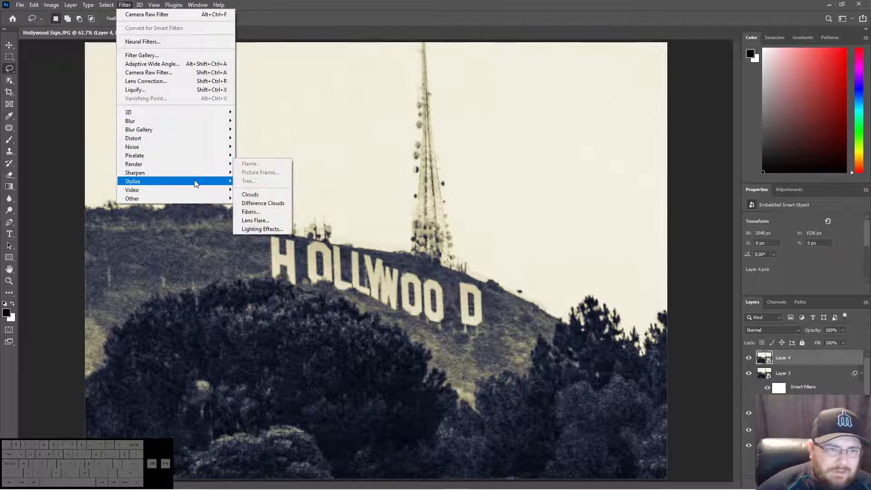
mouse_move(211, 182)
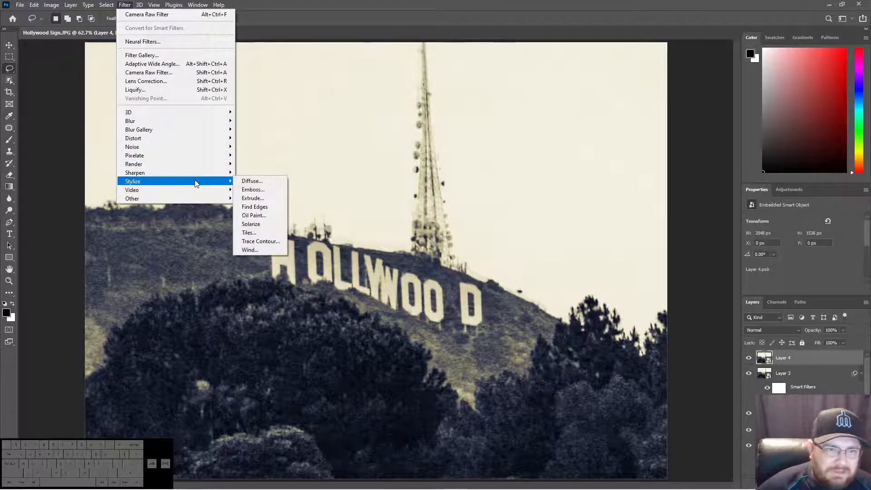
left_click(254, 206)
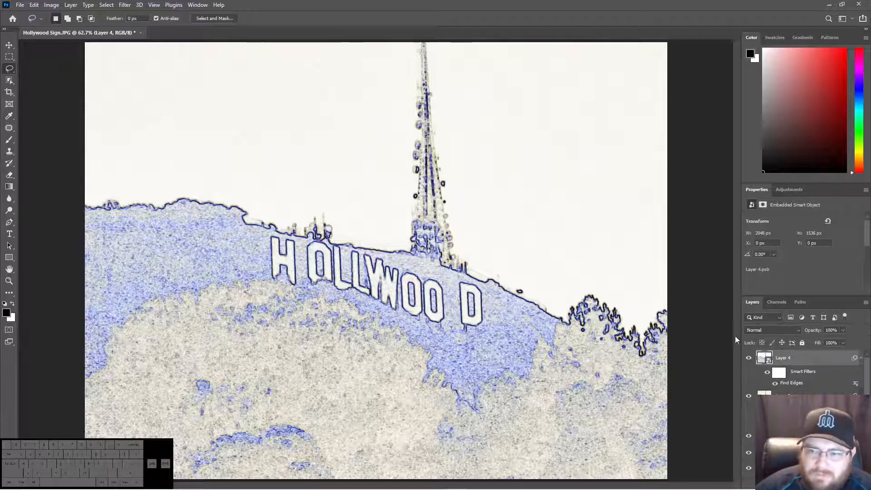
left_click(751, 334)
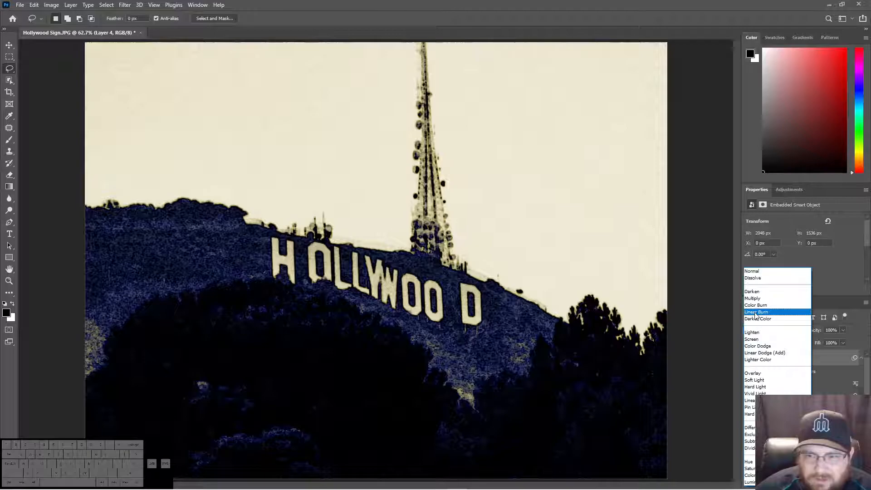
left_click(755, 313)
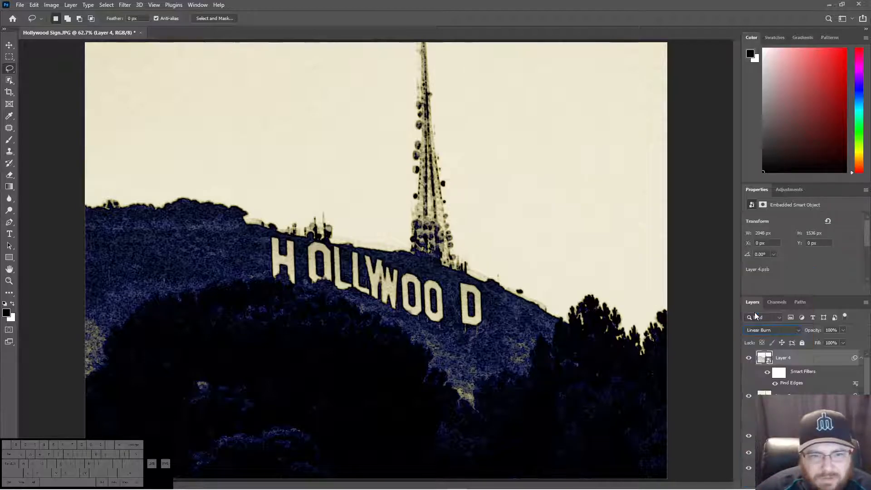
Reduce the Find Edges layer's opacity to 50% and toggle its visibility to compare the image with and without it.
left_click(843, 330)
left_click(821, 342)
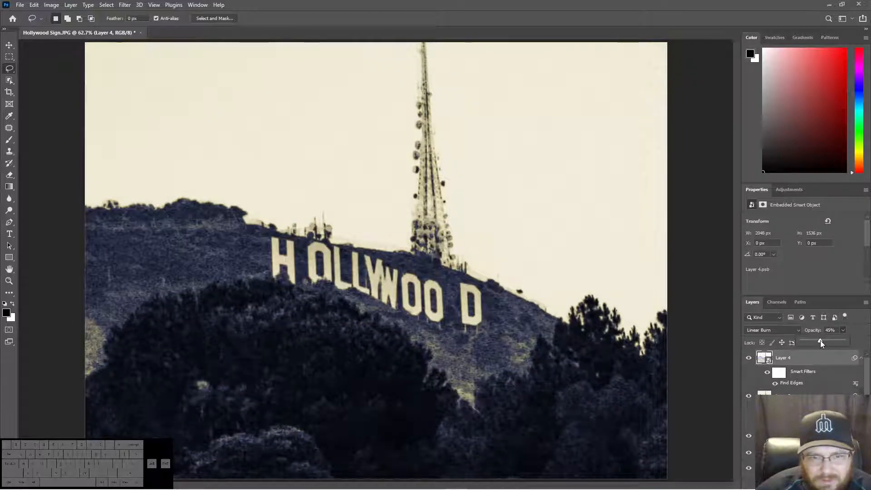
left_click(820, 341)
left_click_drag(821, 341, 823, 342)
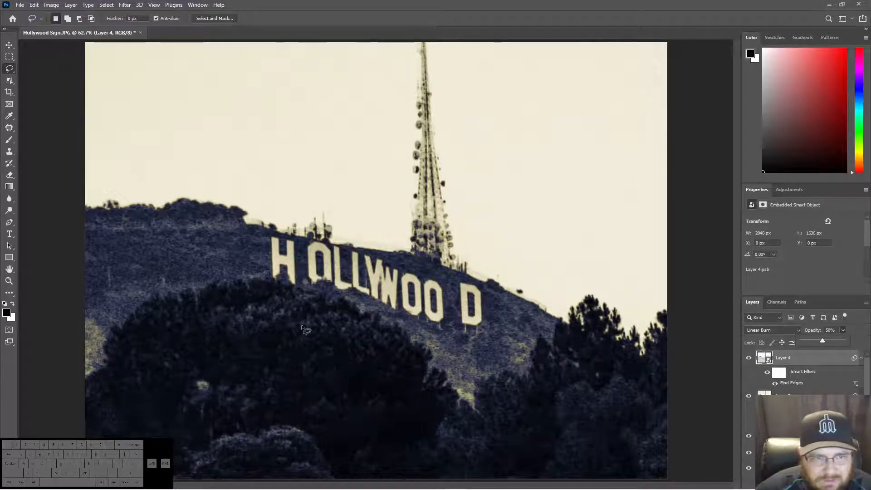
left_click(749, 358)
left_click(749, 358)
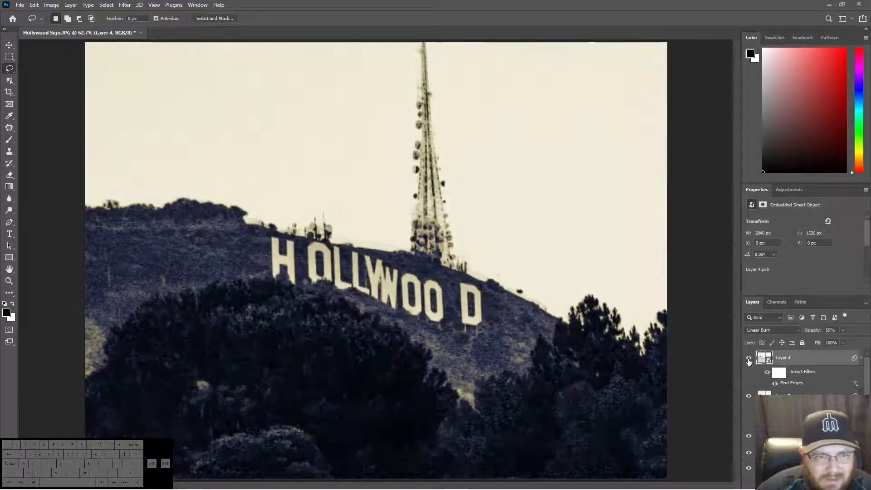
left_click(749, 358)
left_click(749, 358)
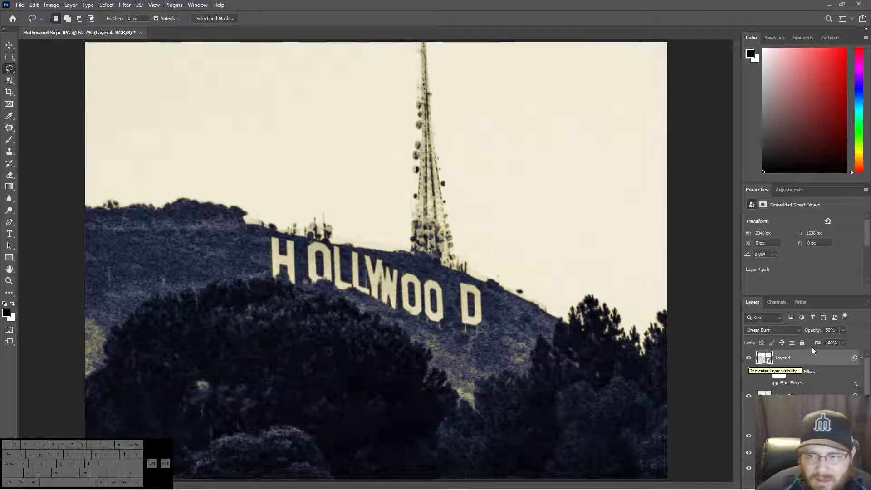
Set the Find Edges layer's opacity to 25% and compare the image with the layer hidden and shown.
left_click(843, 330)
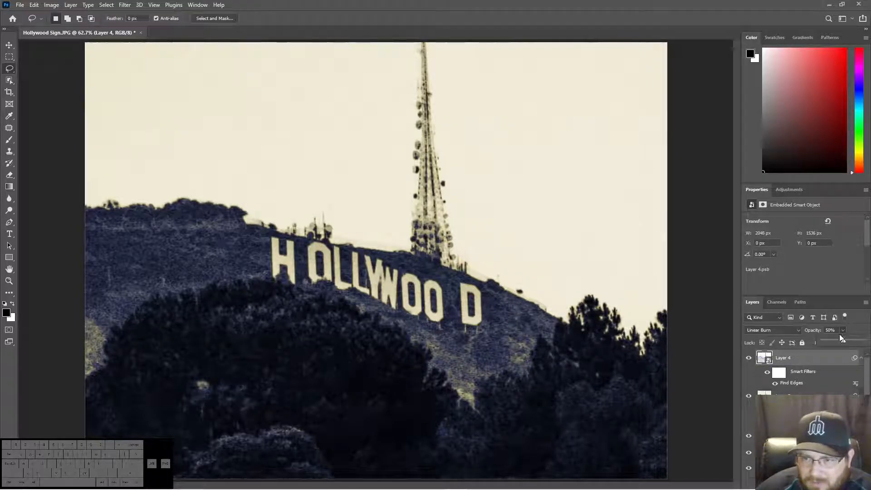
left_click_drag(835, 339, 834, 341)
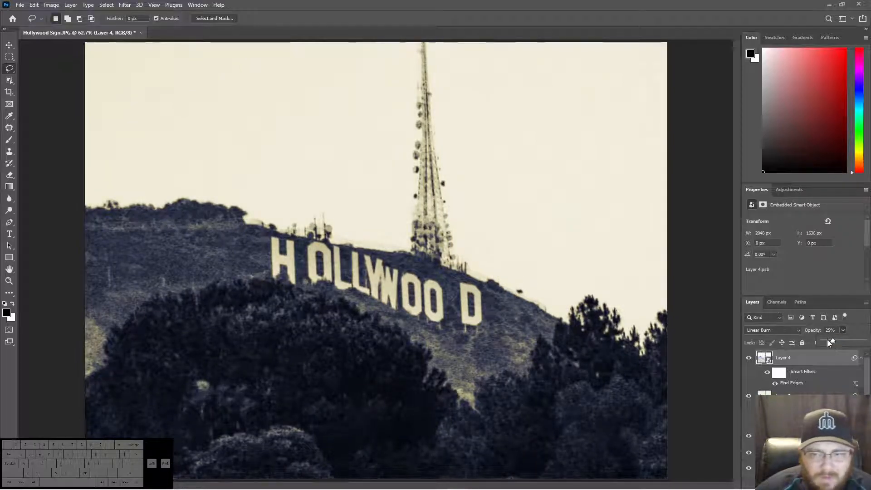
left_click(749, 360)
left_click(749, 359)
left_click(749, 360)
left_click(749, 360)
left_click(749, 360)
left_click(749, 360)
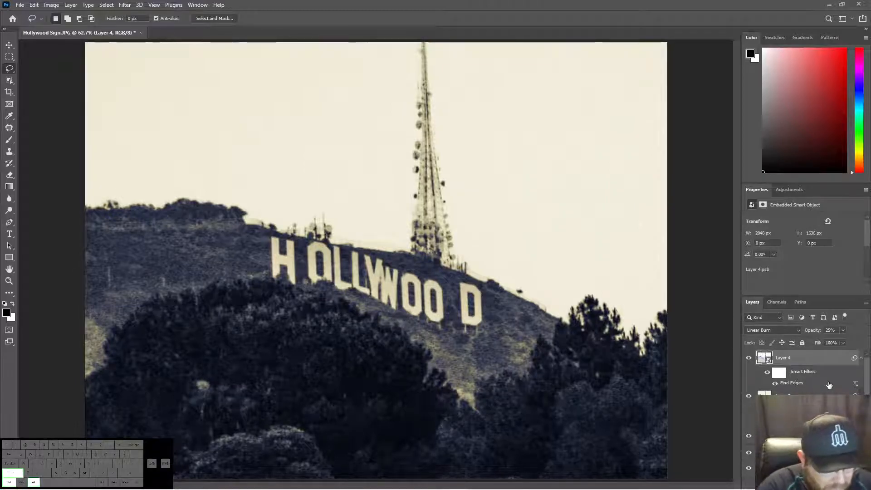
Stamp all visible layers, including the edge effect, into a new top layer and convert it to a smart object.
key("ctrl+shift+alt+e")
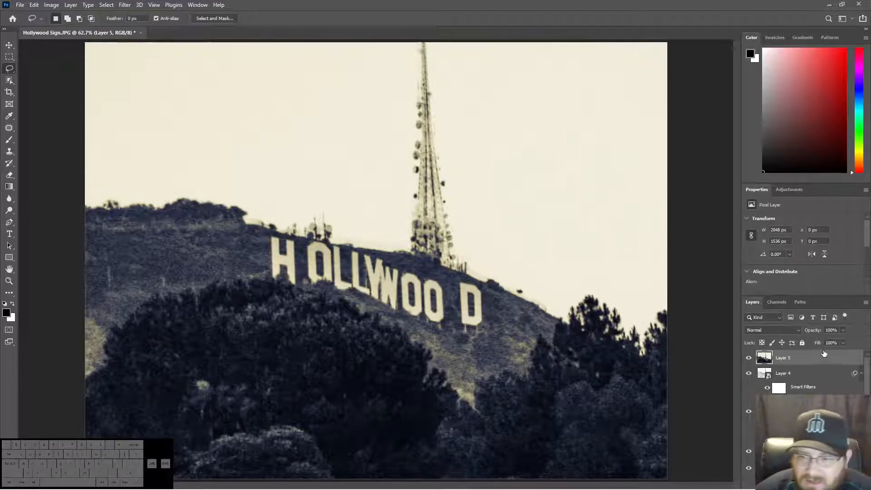
right_click(801, 358)
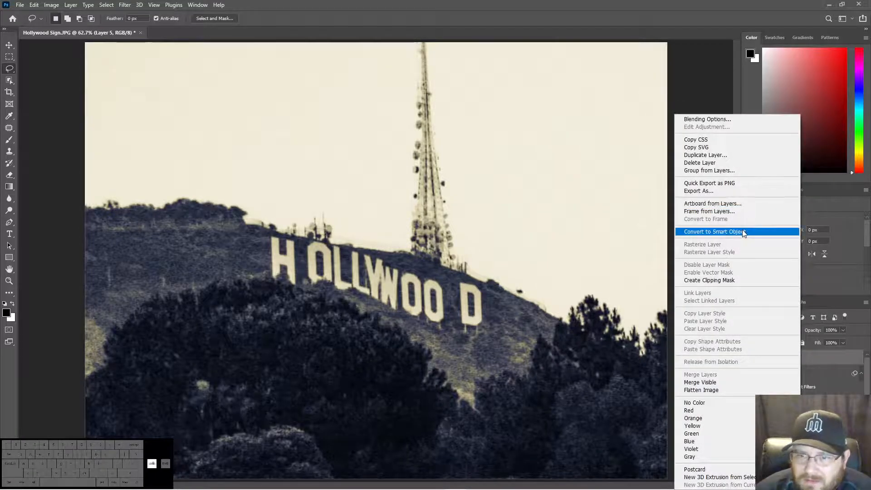
left_click(743, 231)
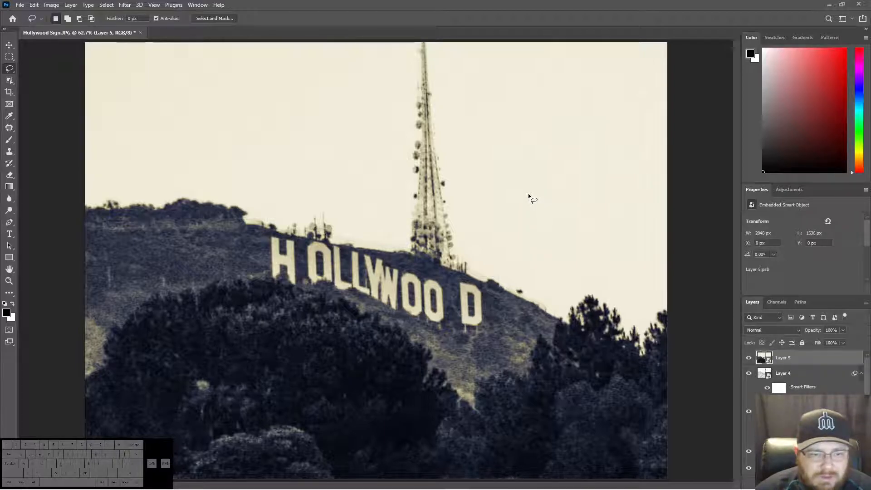
Apply a Lens Flare filter to the top smart object using the 35mm Prime lens type at 108% brightness.
left_click(122, 6)
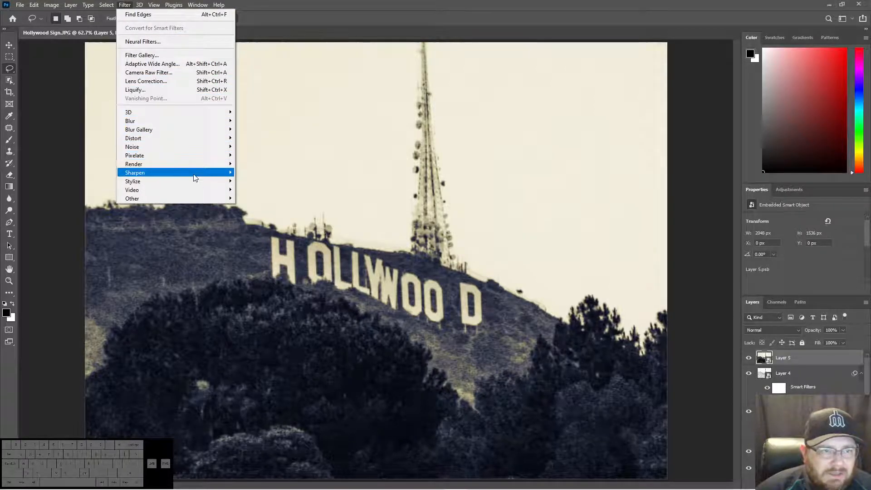
mouse_move(194, 175)
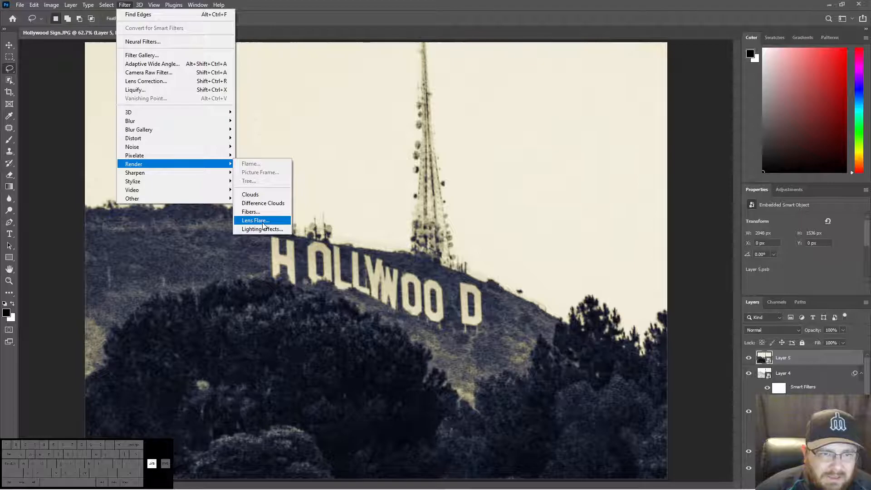
left_click(263, 224)
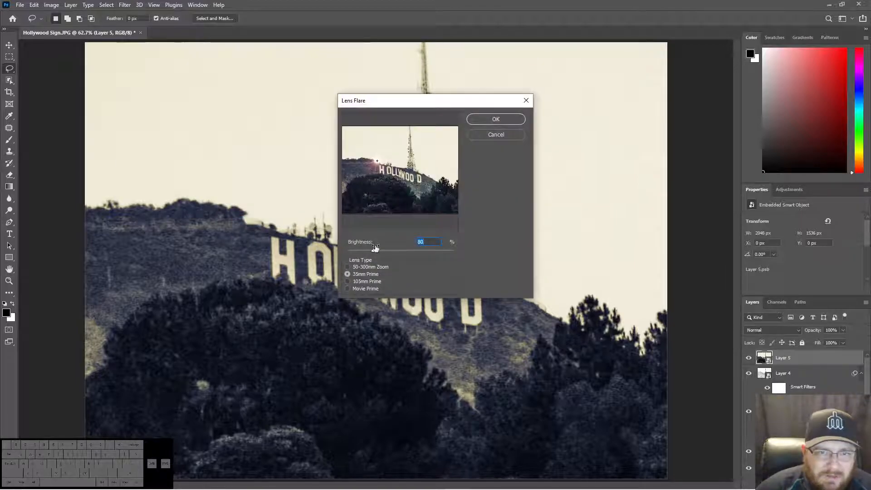
left_click(364, 282)
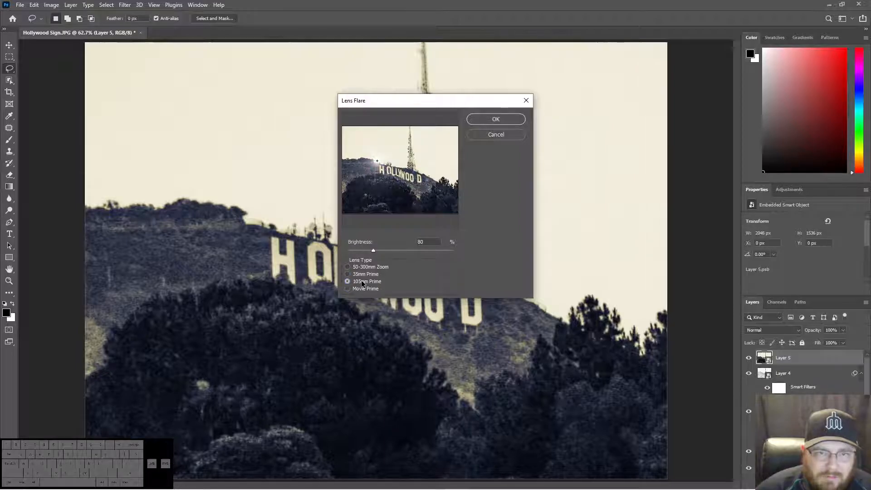
left_click(360, 275)
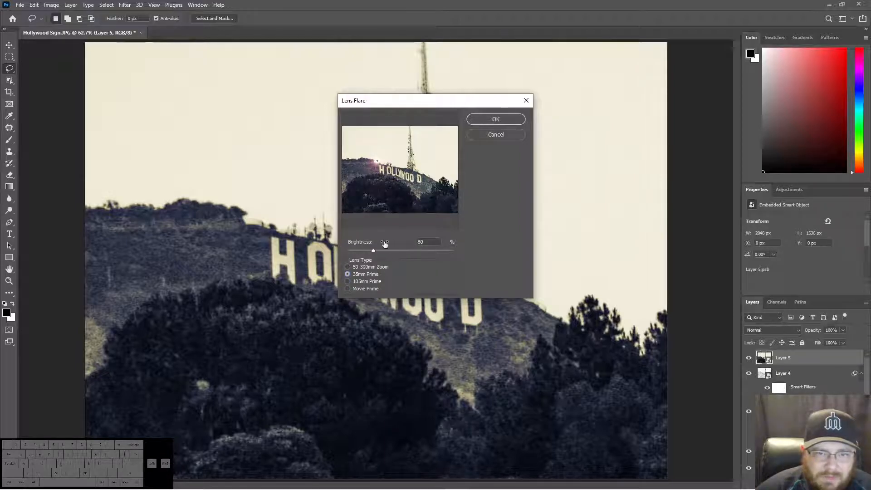
left_click_drag(373, 250, 383, 251)
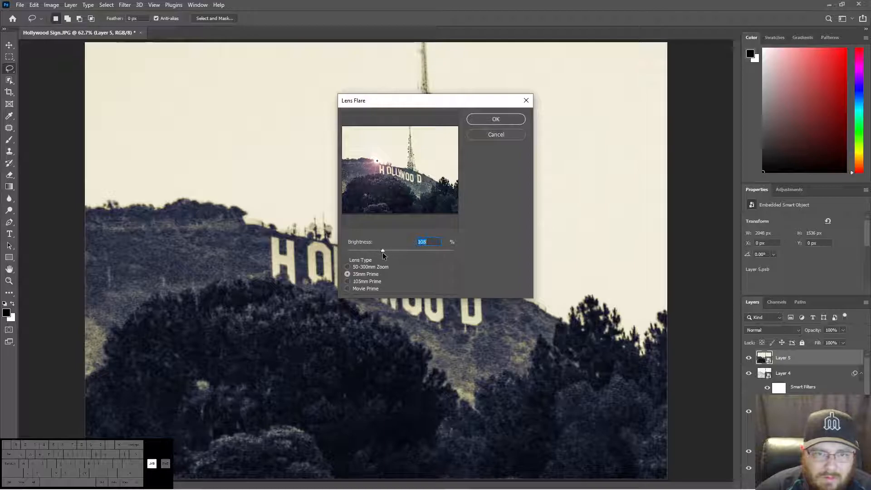
key("Return")
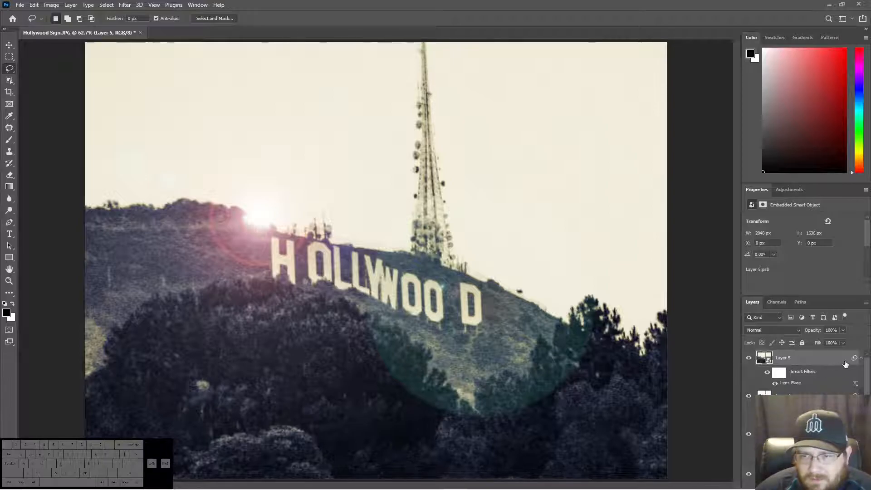
Reopen the Lens Flare smart filter and lower its brightness to 75%.
double_click(798, 384)
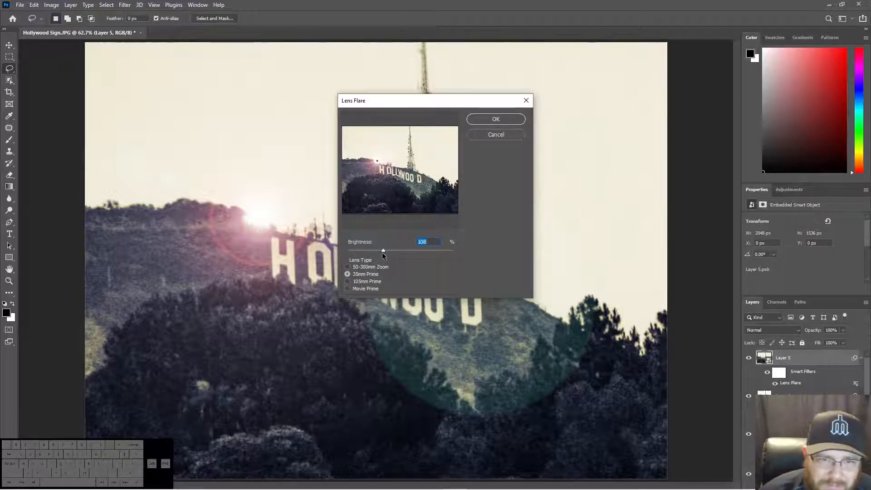
left_click_drag(380, 252, 375, 250)
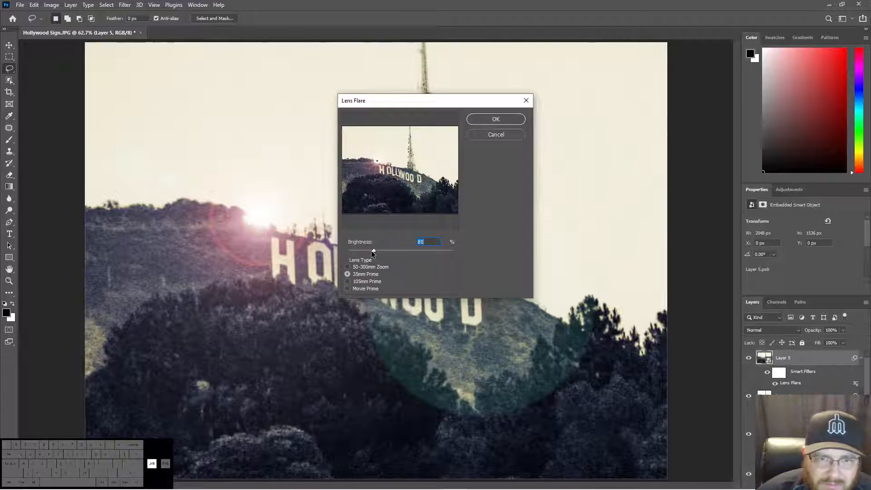
left_click_drag(371, 251, 370, 251)
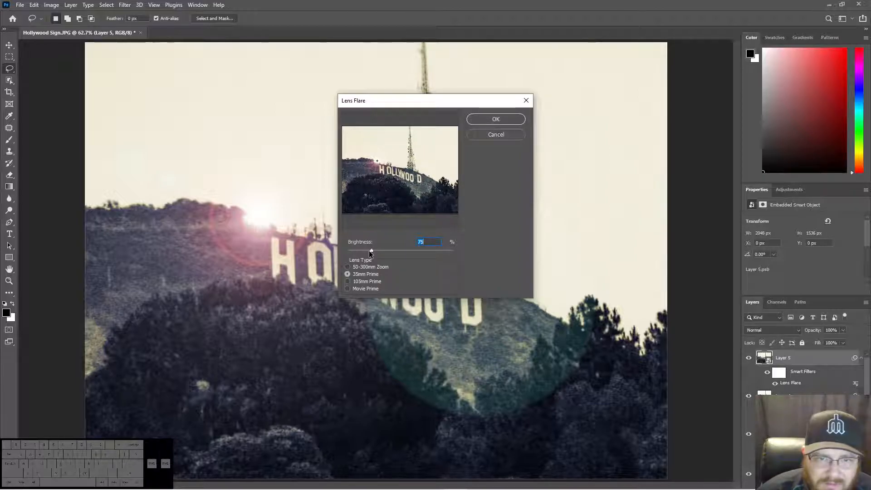
left_click(494, 119)
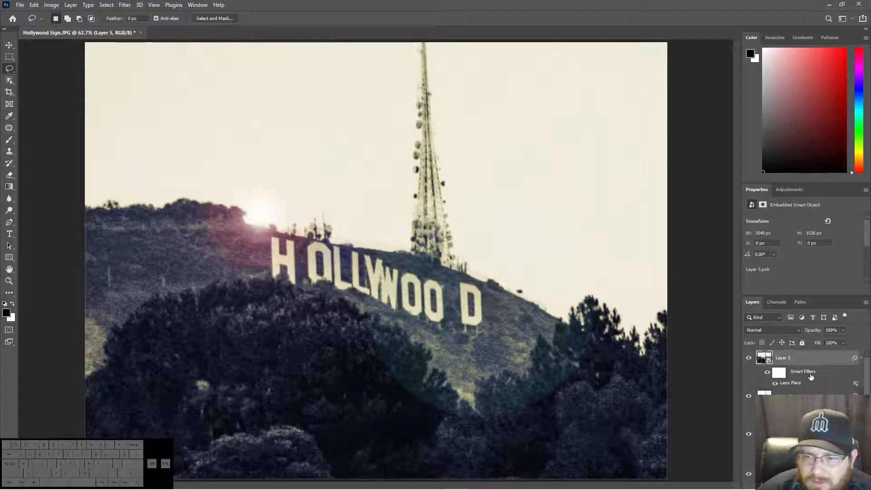
Paint black on the Lens Flare filter mask with a 300 px brush over the foreground trees to hide the flare there.
left_click(785, 377)
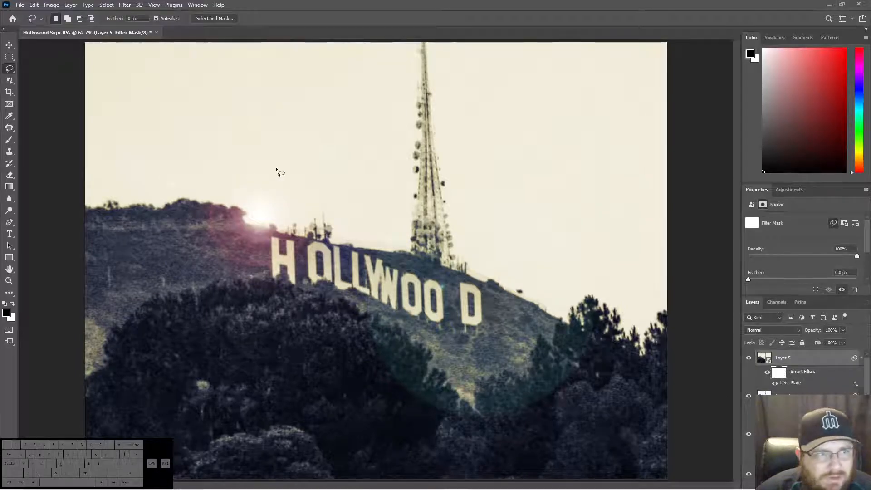
left_click(10, 141)
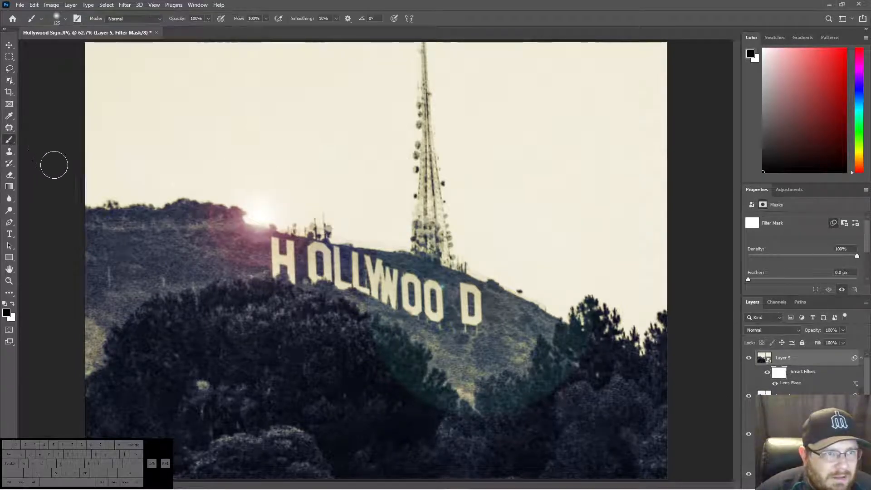
left_click(8, 314)
left_click(518, 112)
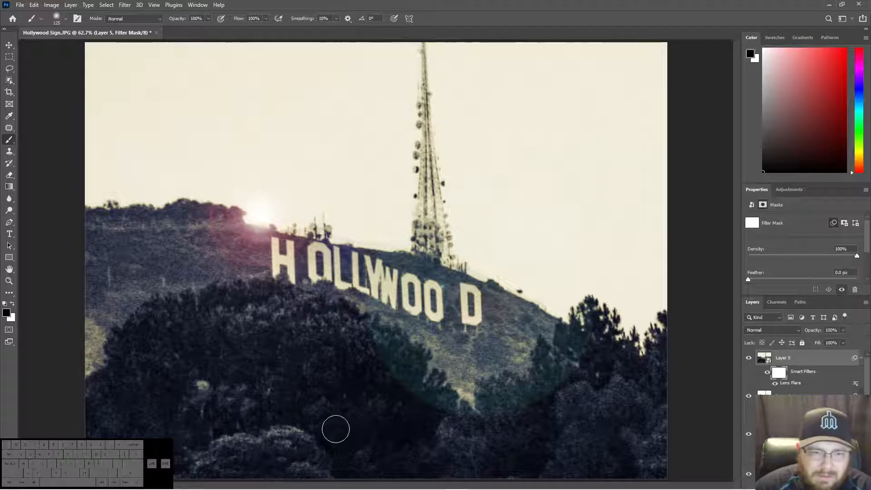
key("bracketright")
key("bracketright")
key("bracketright")
key("bracketright")
key("bracketright")
mouse_move(364, 330)
left_mouse_down()
mouse_move(455, 395)
mouse_move(503, 402)
mouse_move(515, 366)
mouse_move(515, 317)
mouse_move(510, 328)
mouse_move(521, 338)
mouse_move(642, 394)
mouse_move(642, 449)
mouse_move(268, 451)
mouse_move(348, 413)
mouse_move(502, 397)
mouse_move(336, 359)
mouse_move(432, 376)
mouse_move(360, 336)
mouse_move(459, 374)
mouse_move(449, 386)
left_mouse_up()
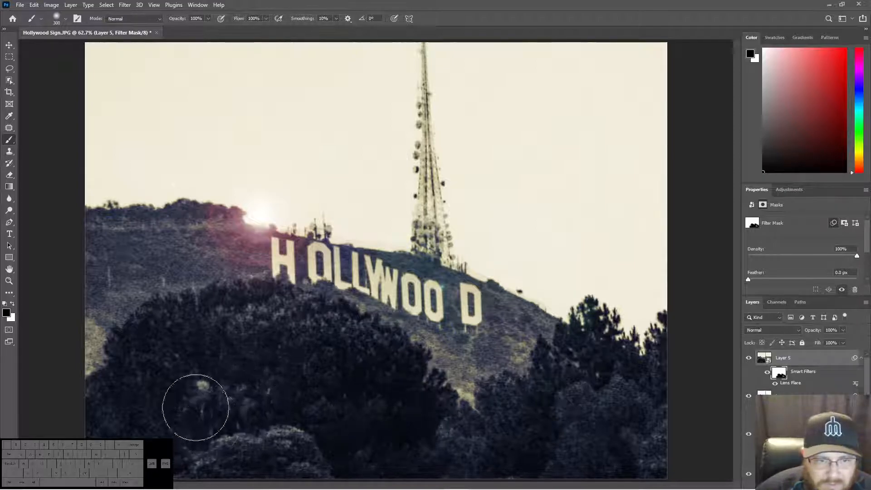
mouse_move(270, 334)
left_mouse_down()
mouse_move(269, 321)
mouse_move(393, 382)
mouse_move(377, 388)
left_mouse_up()
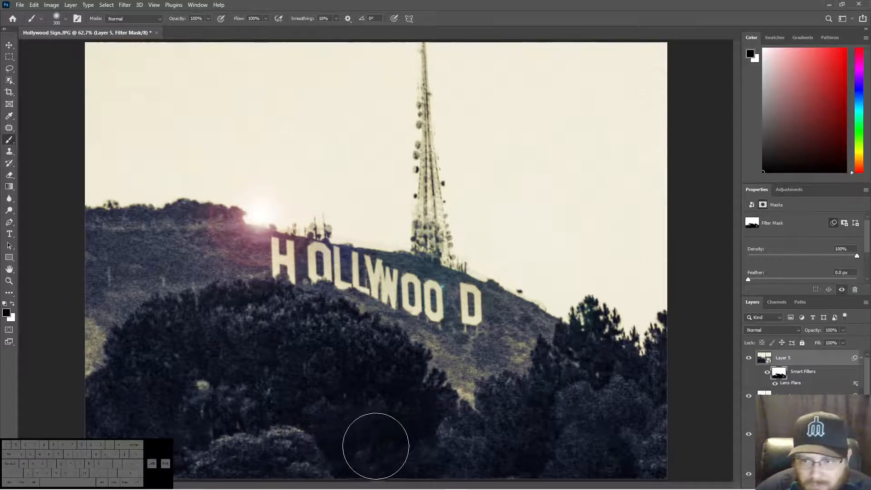
mouse_move(532, 413)
left_mouse_down()
mouse_move(505, 413)
mouse_move(535, 416)
mouse_move(561, 440)
left_mouse_up()
left_click_drag(616, 462, 652, 477)
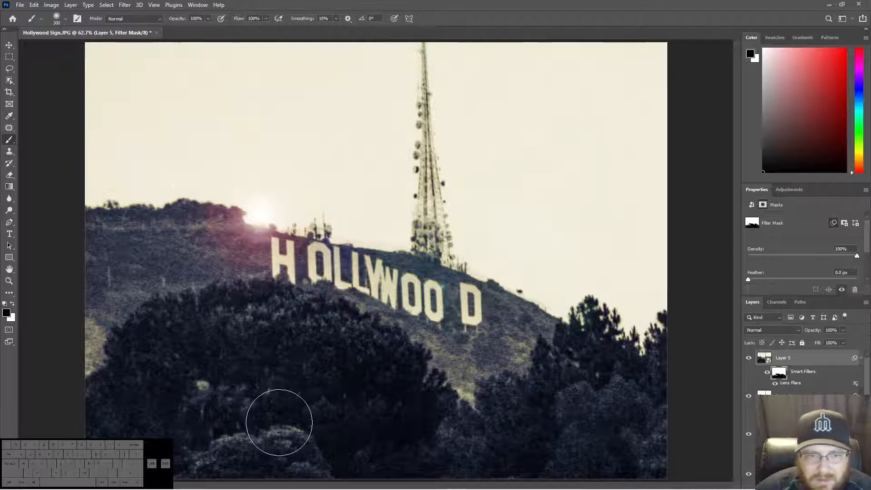
mouse_move(245, 352)
left_mouse_down()
mouse_move(241, 338)
mouse_move(362, 374)
left_mouse_up()
left_click_drag(206, 388, 185, 388)
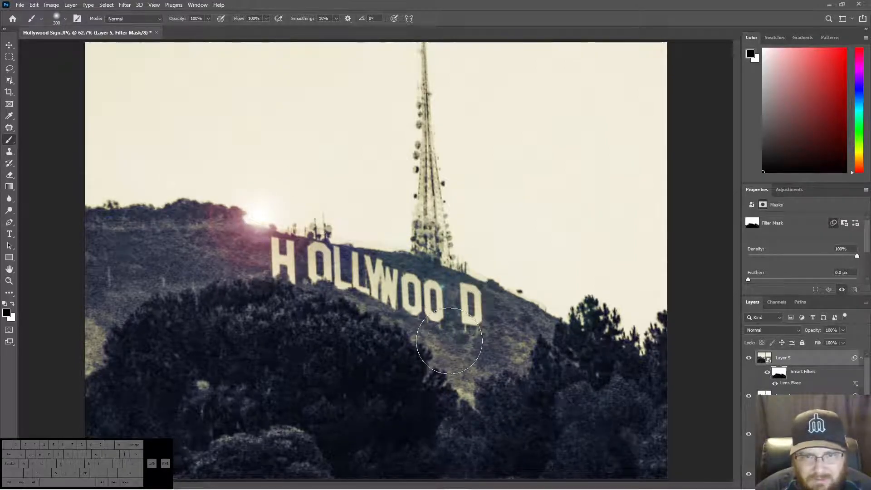
key("bracketleft")
key("bracketleft")
key("bracketleft")
key("bracketleft")
key("bracketleft")
key("bracketleft")
key("bracketleft")
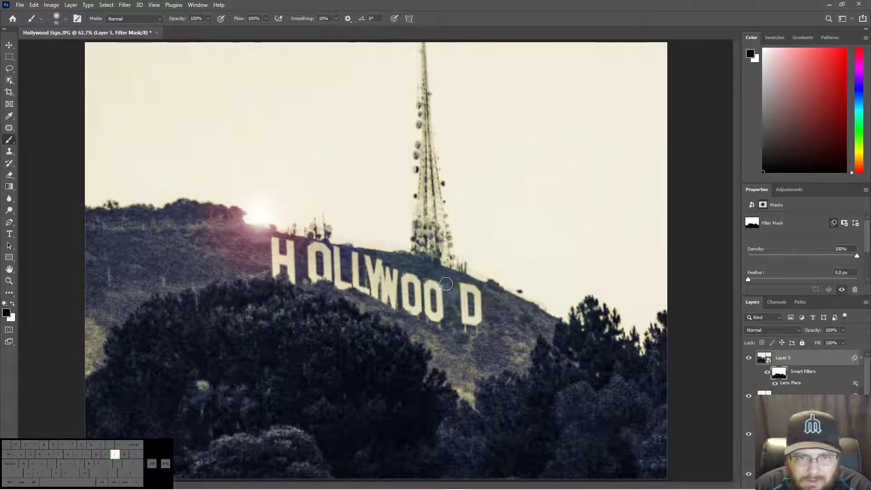
key("bracketleft")
key("bracketleft")
key("bracketleft")
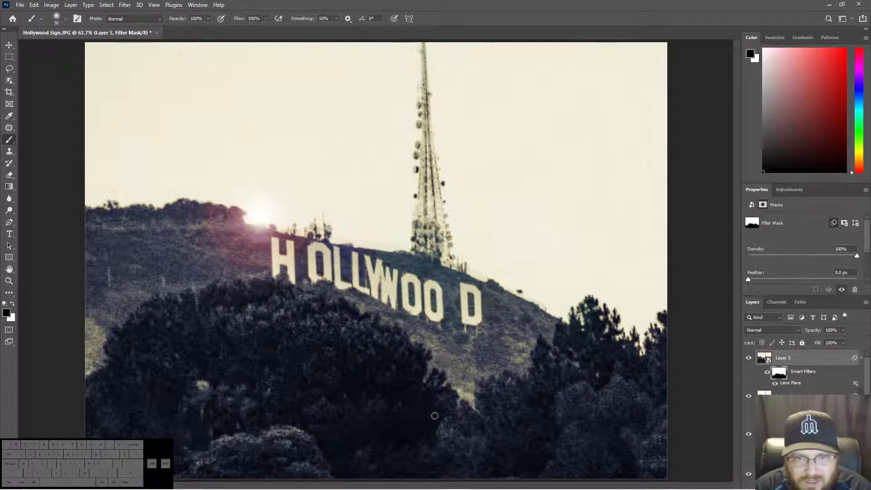
key("bracketright")
key("bracketright")
key("bracketright")
key("bracketright")
key("bracketright")
key("bracketright")
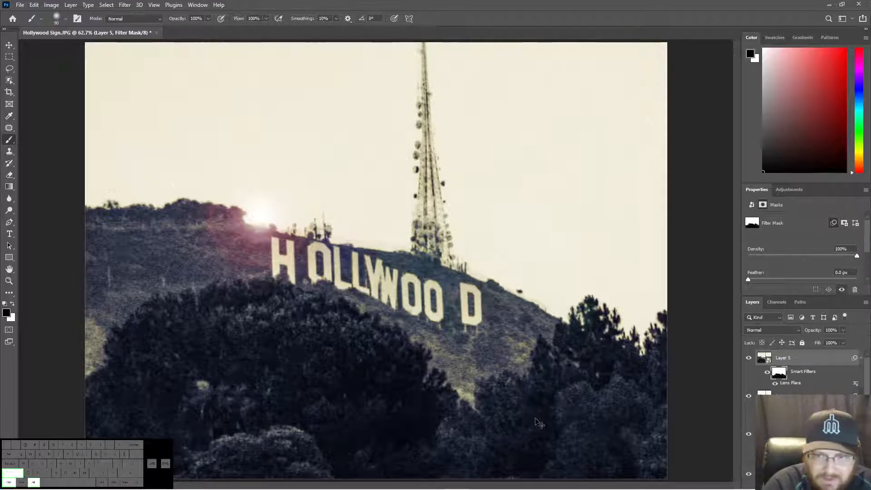
Stamp all visible layers, including the masked lens flare, into a new top layer and convert it to a smart object.
key("ctrl+shift+alt+e")
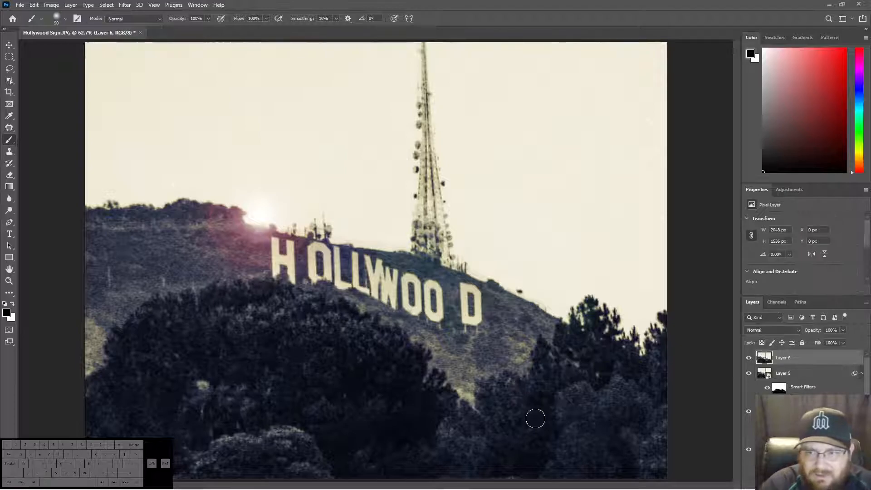
right_click(789, 358)
left_click(714, 231)
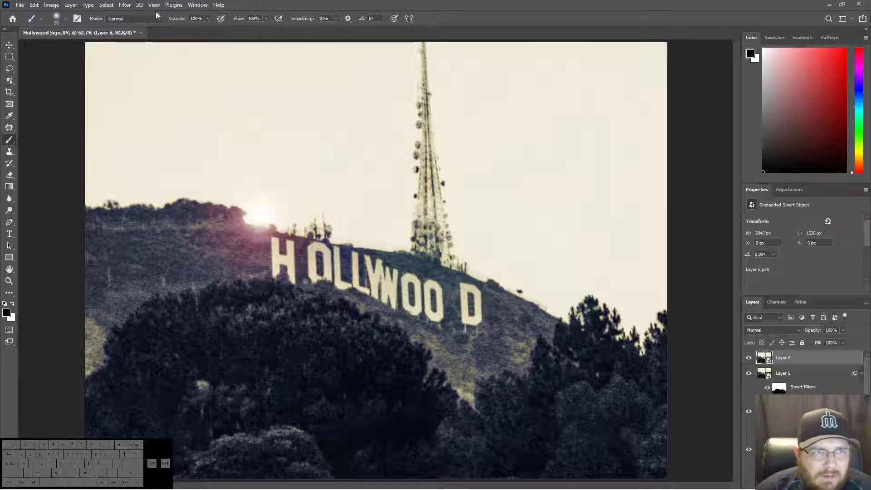
Apply a Camera Raw Filter to the new smart object with vignetting at -65 and grain at 15.
left_click(125, 5)
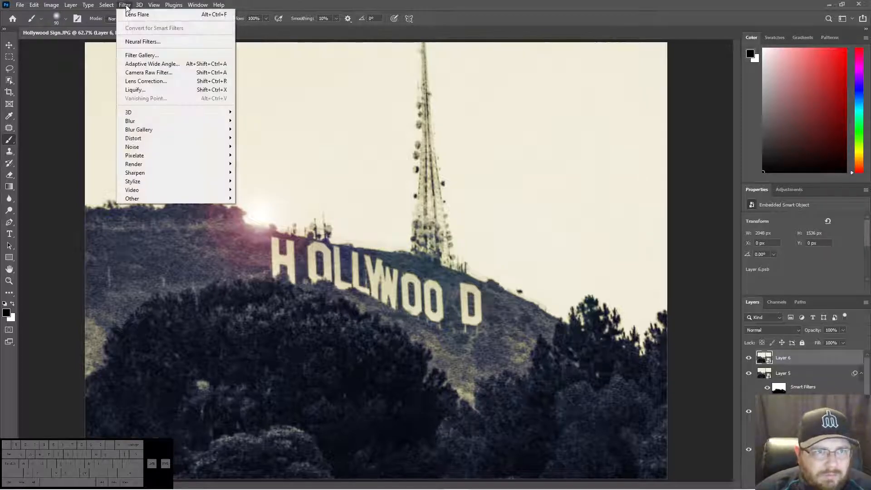
key("Escape")
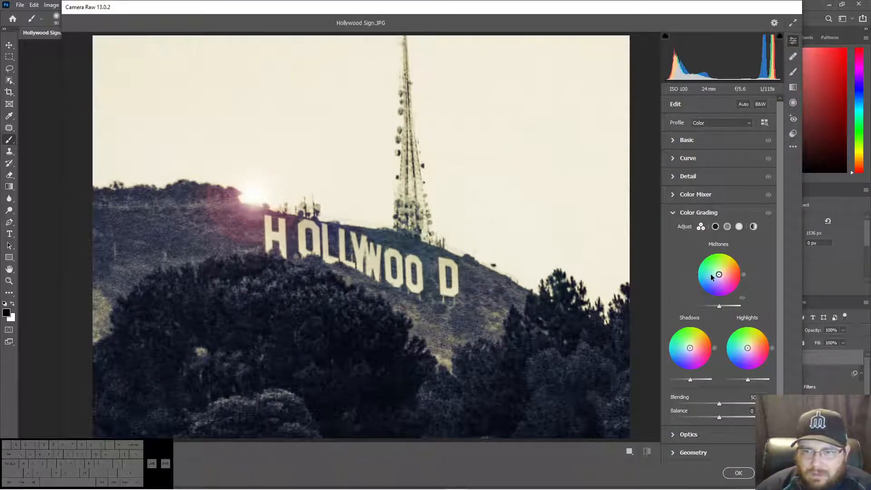
left_click(696, 216)
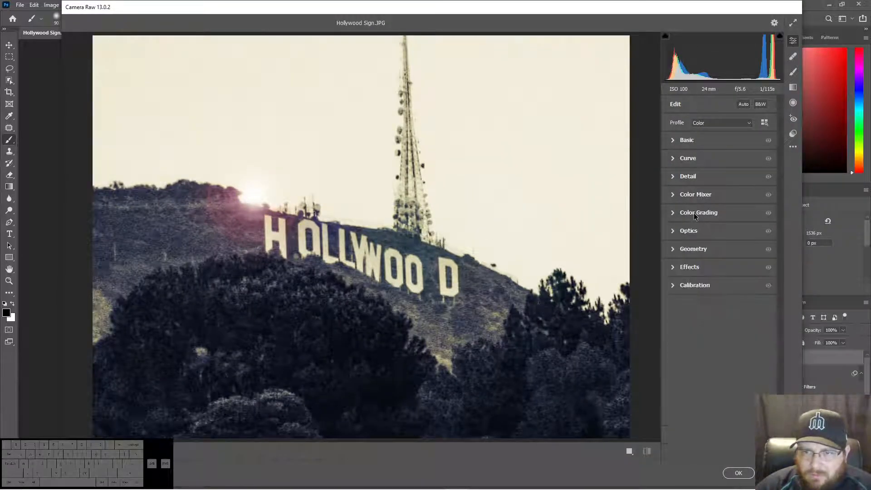
left_click(697, 272)
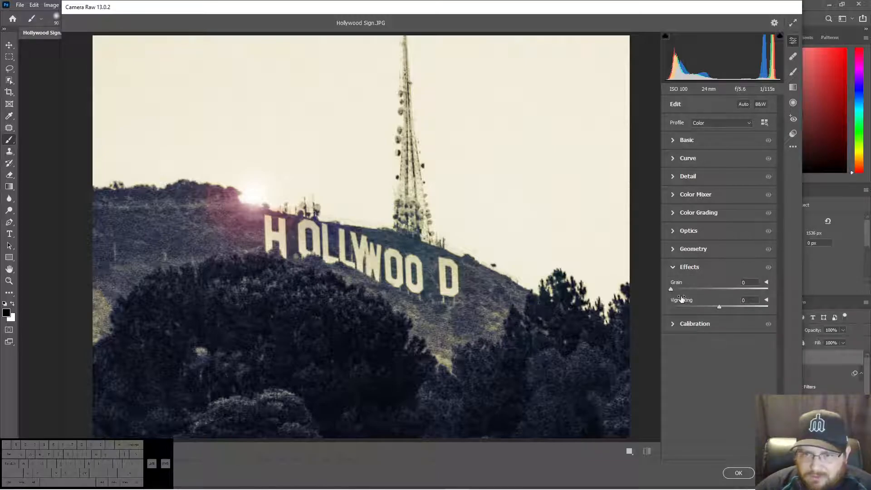
left_click_drag(719, 307, 686, 306)
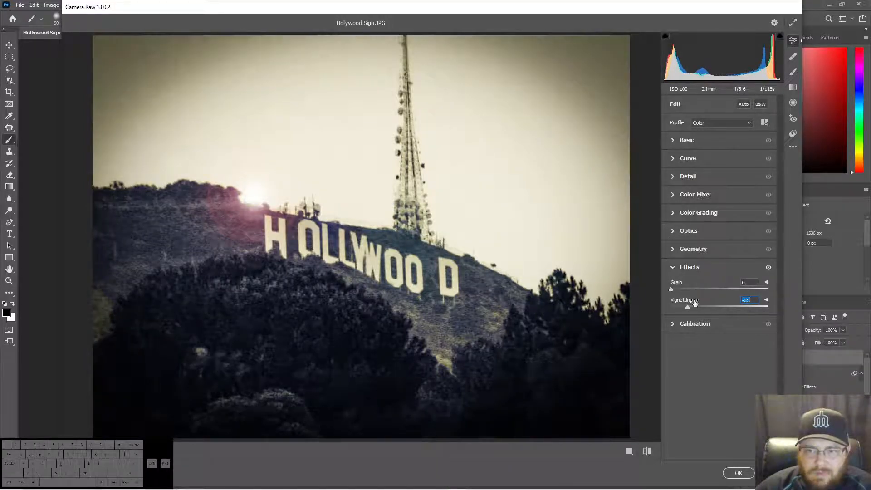
left_click_drag(688, 309, 688, 307)
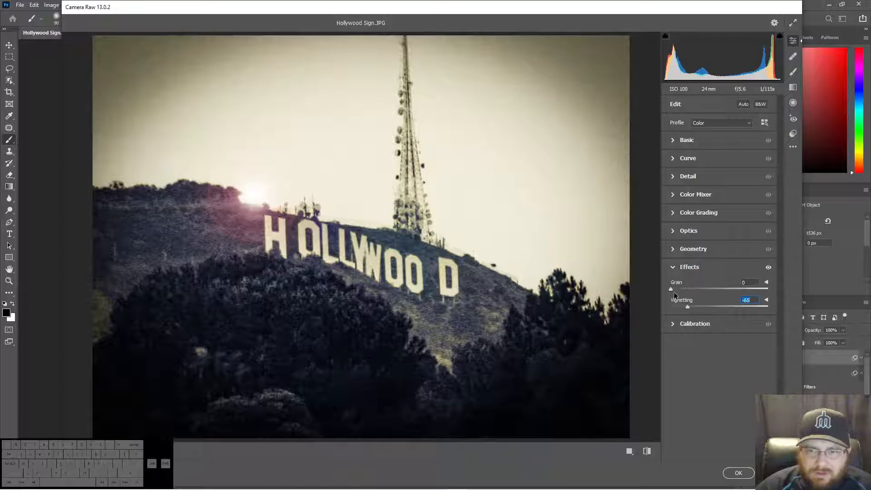
left_click_drag(671, 289, 684, 290)
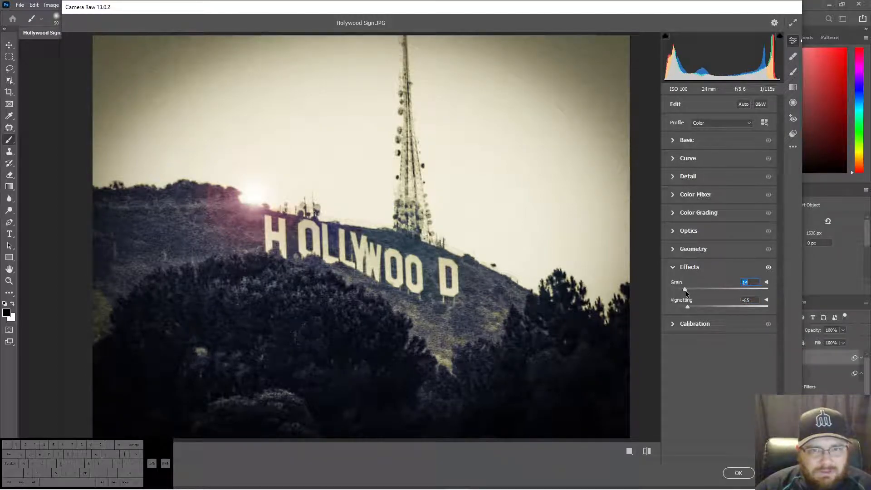
left_click(686, 289)
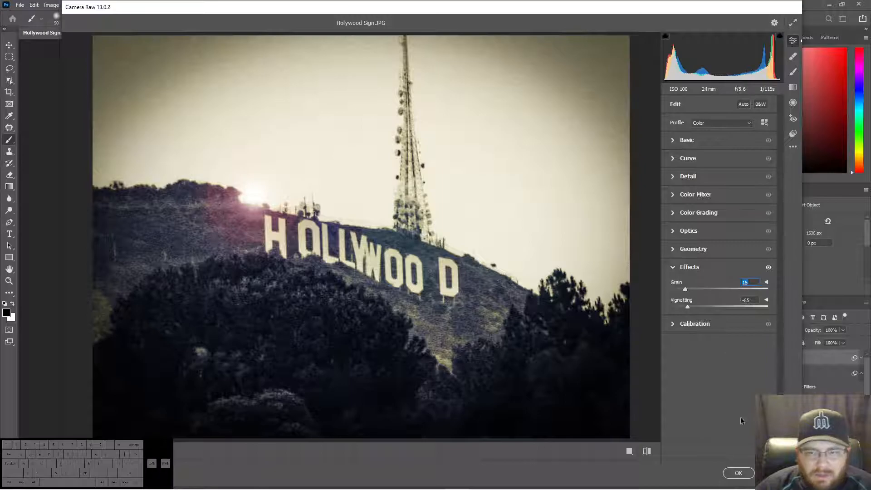
left_click(739, 473)
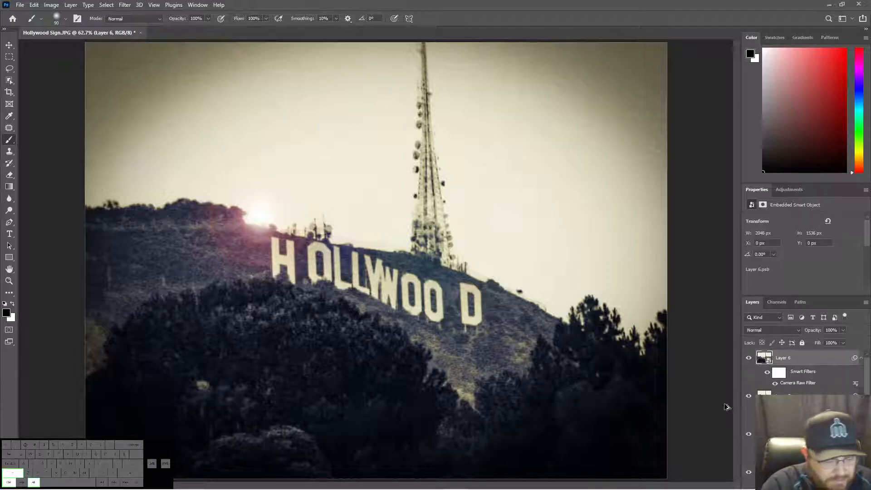
Stamp the visible image with its vignette and grain into another top layer and convert it to a smart object.
key("ctrl+shift+alt+e")
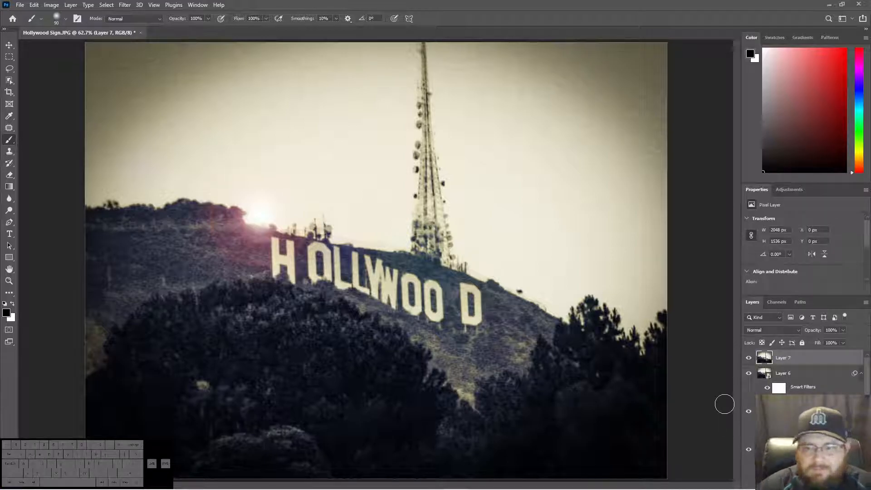
right_click(806, 358)
left_click(718, 232)
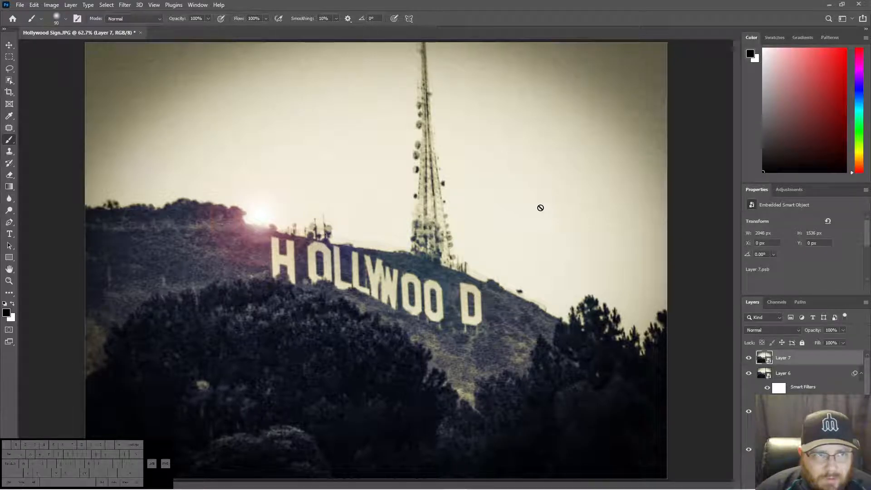
left_click(11, 58)
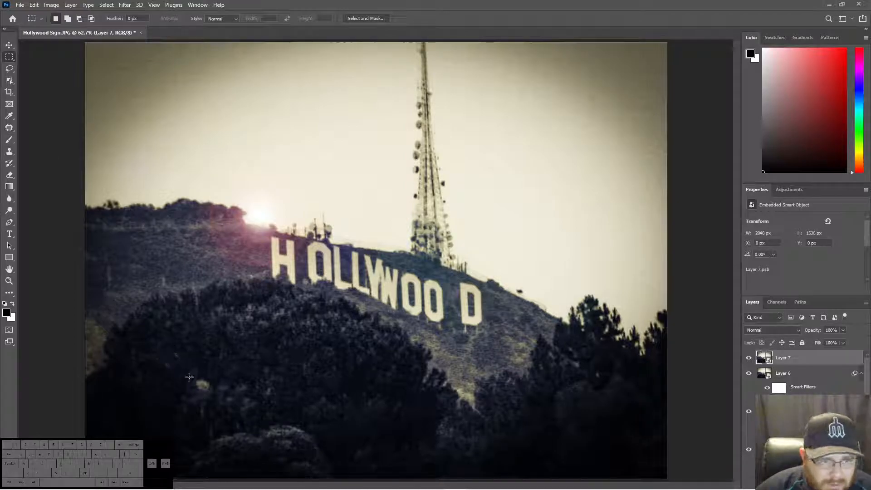
left_click_drag(191, 379, 212, 393)
right_click(204, 389)
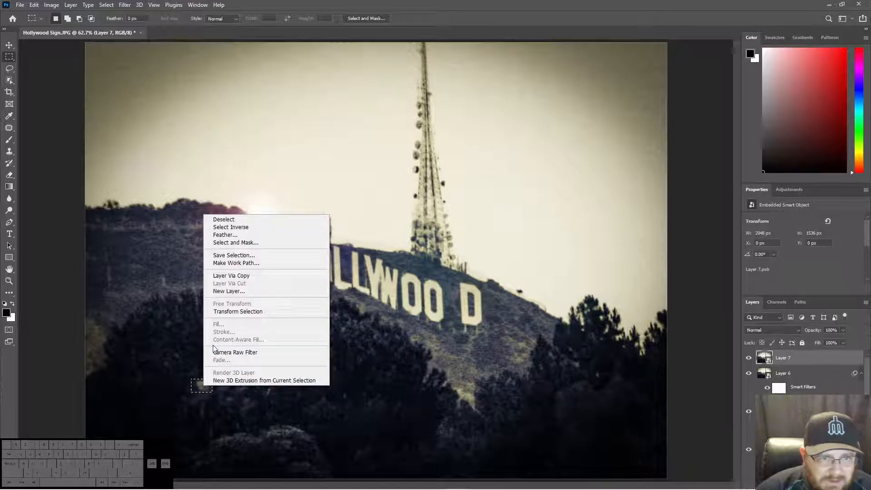
left_click(190, 349)
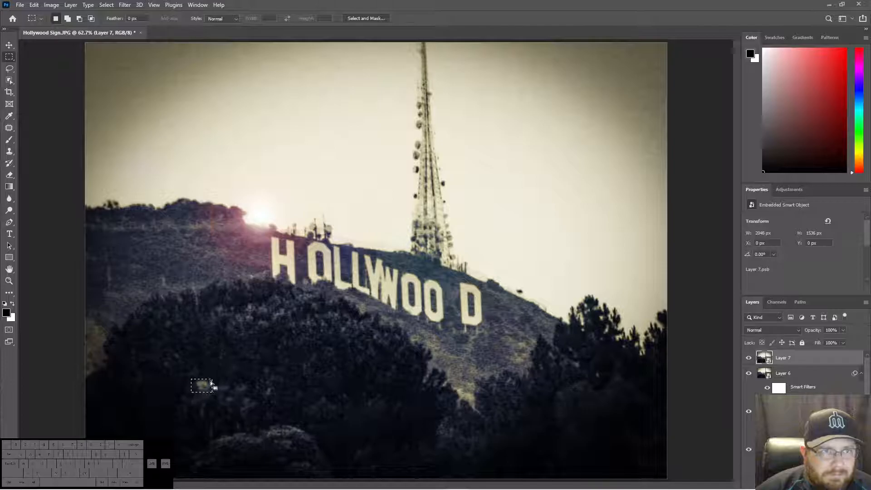
right_click(211, 385)
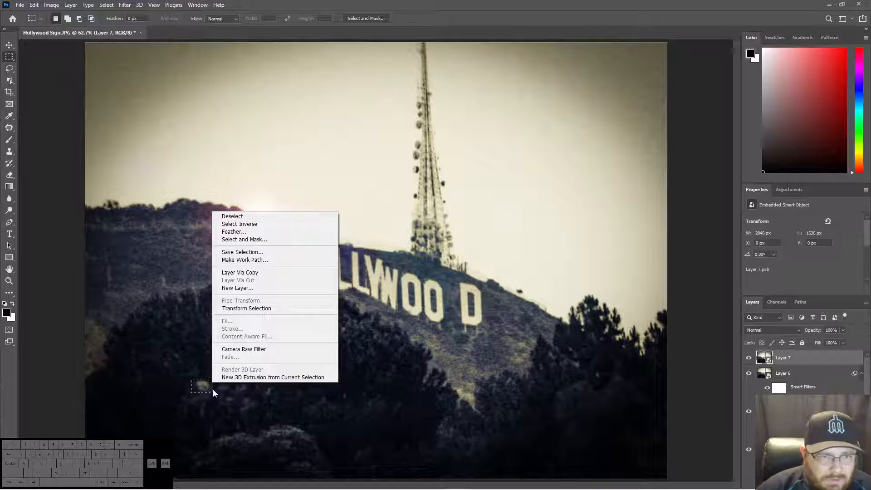
left_click(213, 391)
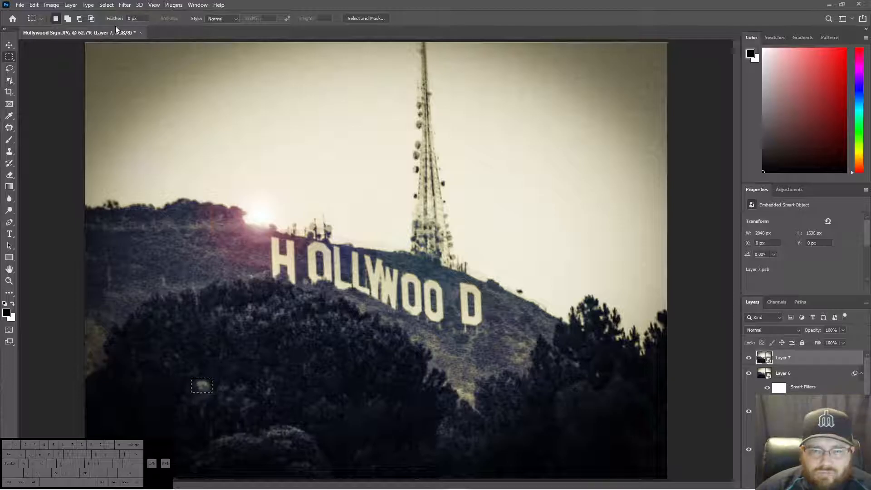
key("ctrl+d")
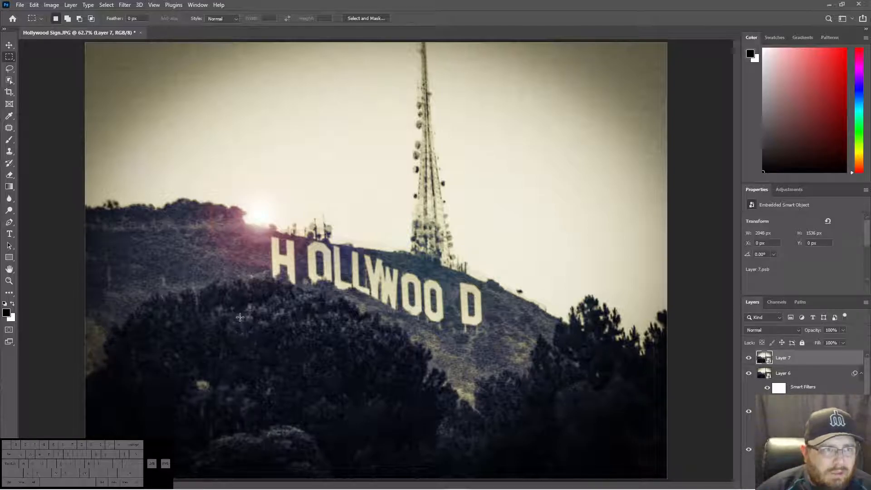
Outline the bright spot in the dark foreground trees with the Patch tool and rasterize the top smart object.
left_click(13, 131)
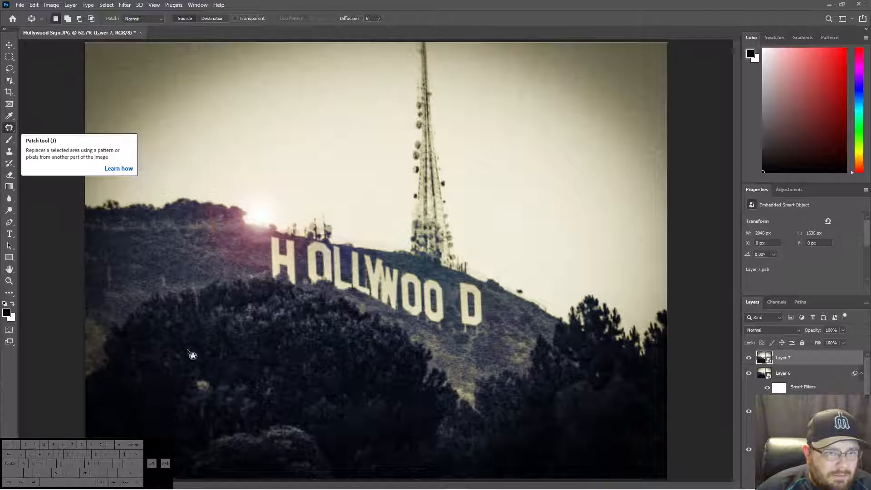
mouse_move(206, 381)
left_mouse_down()
mouse_move(200, 388)
mouse_move(207, 382)
left_mouse_up()
left_click(203, 384)
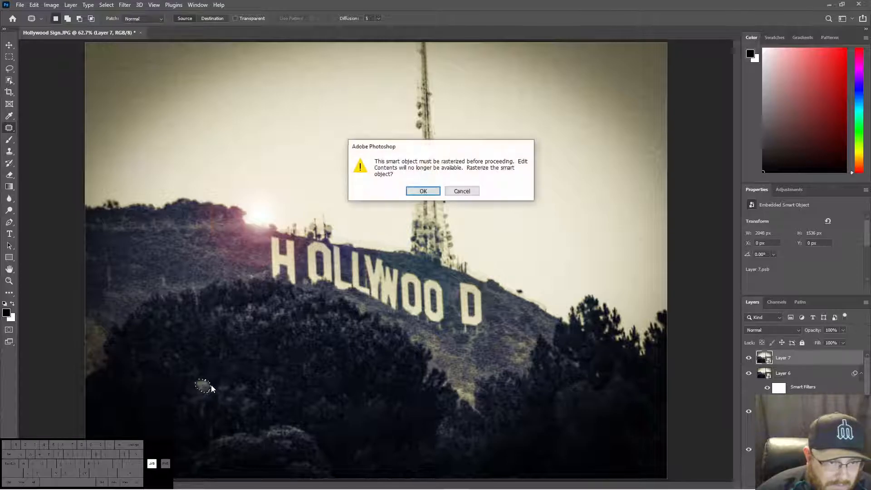
left_click(422, 191)
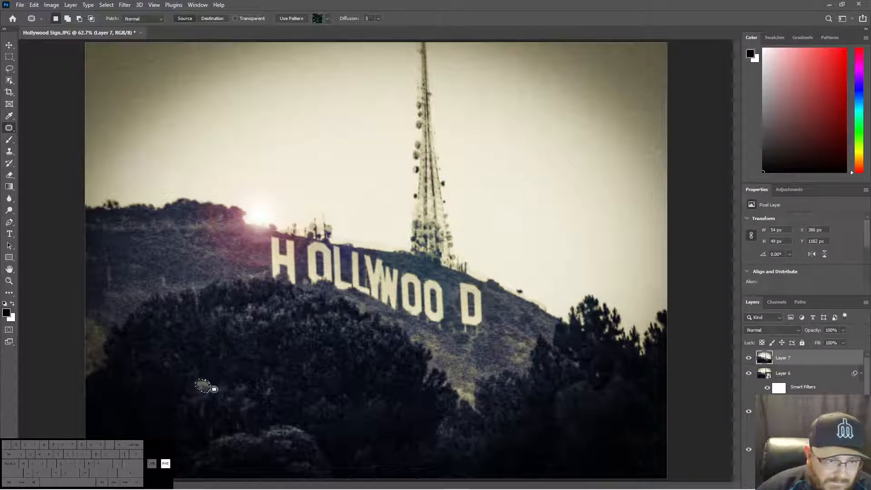
left_click(218, 378)
mouse_move(218, 378)
left_mouse_down()
mouse_move(190, 376)
mouse_move(210, 384)
mouse_move(202, 383)
left_mouse_up()
left_click(211, 386)
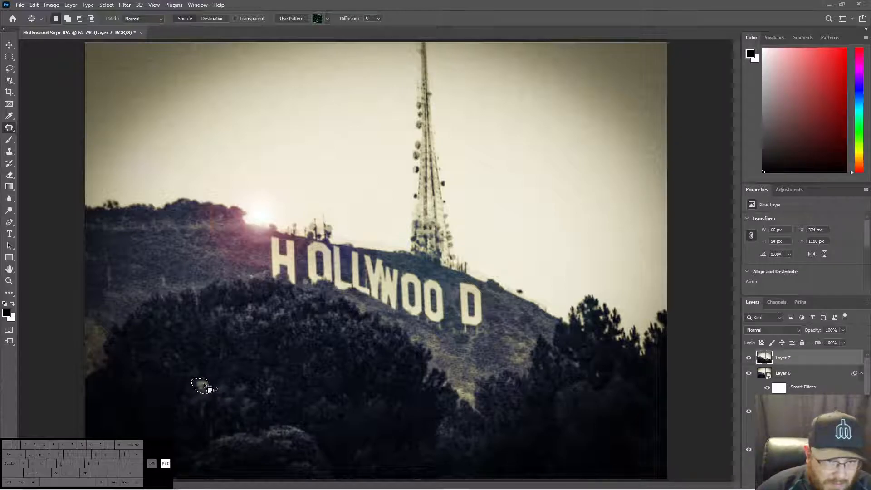
right_click(198, 387)
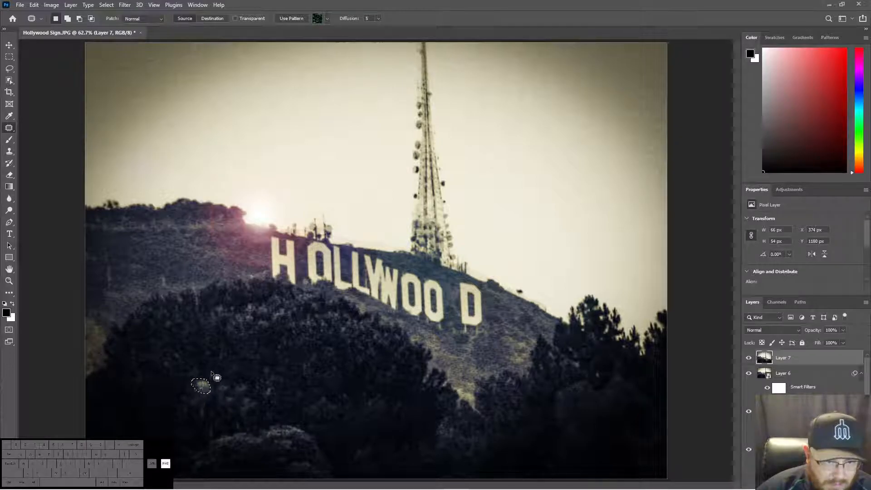
right_click(236, 387)
right_click(250, 391)
left_click(214, 385)
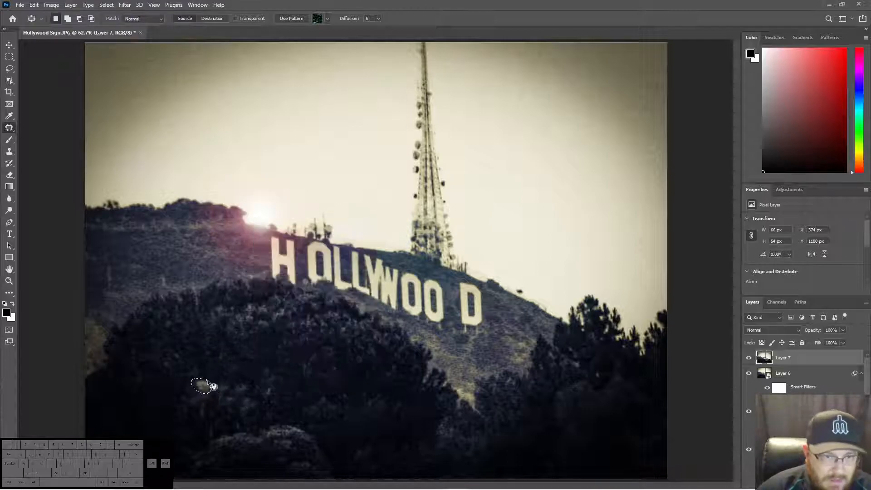
left_click(200, 249)
Lasso the bright spot in the foreground trees and remove it with a Content-Aware fill at 100% opacity.
left_click(9, 69)
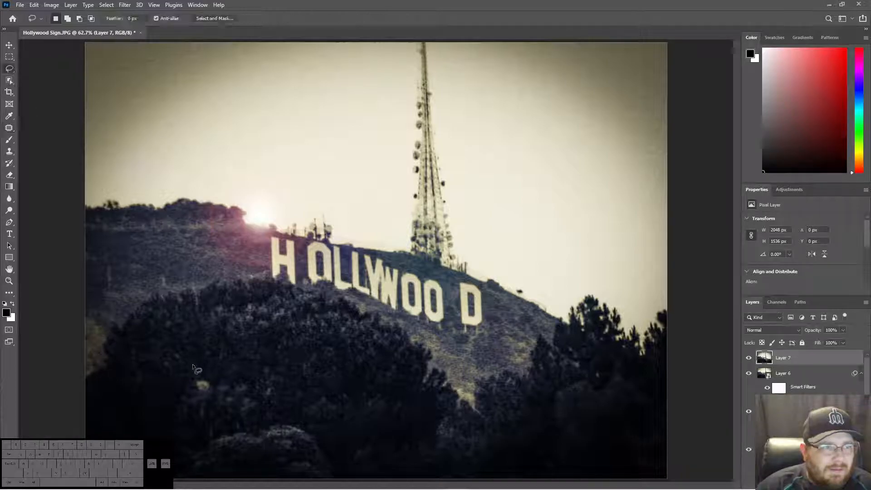
mouse_move(223, 386)
left_mouse_down()
mouse_move(197, 378)
mouse_move(211, 386)
mouse_move(201, 386)
left_mouse_up()
left_click(197, 378)
right_click(204, 385)
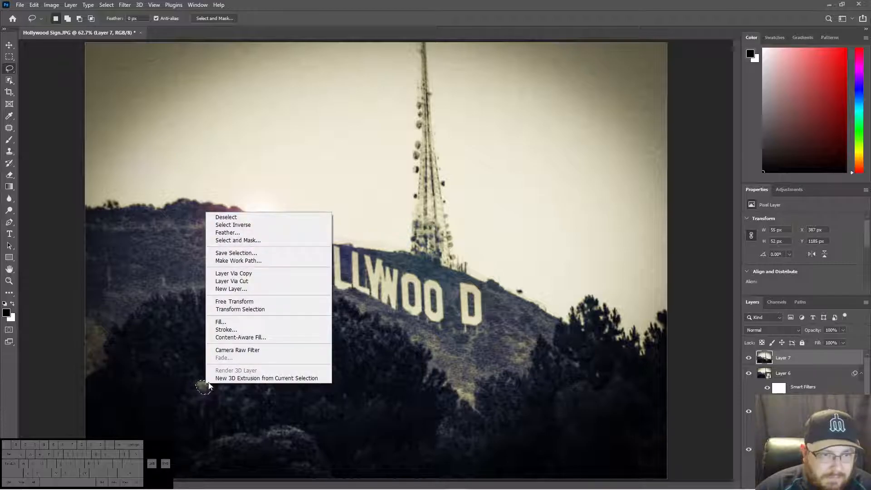
left_click(227, 321)
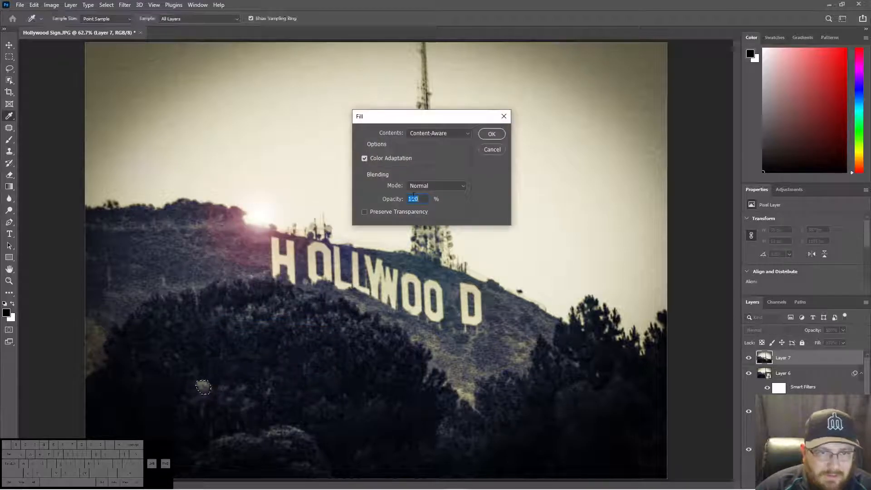
left_click(492, 133)
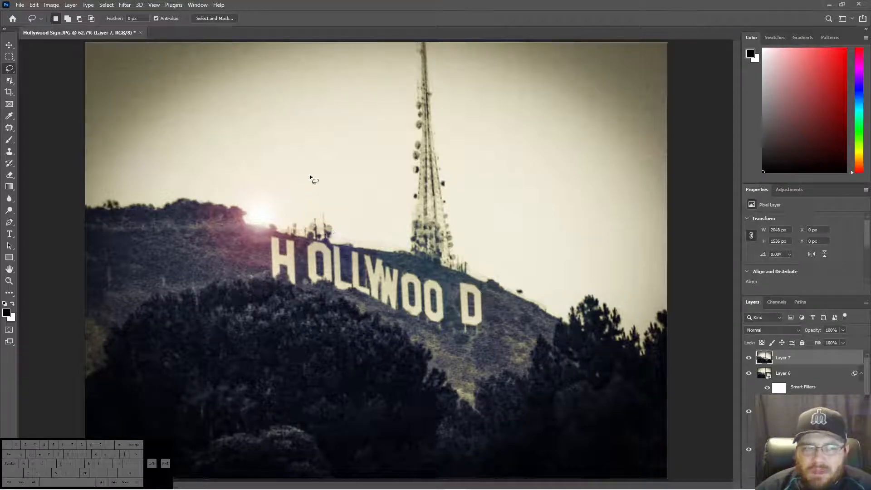
left_click(125, 6)
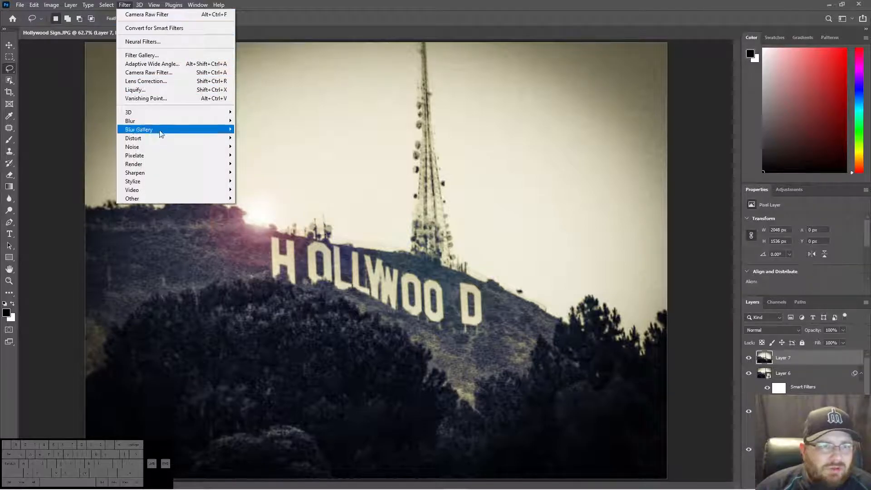
mouse_move(152, 130)
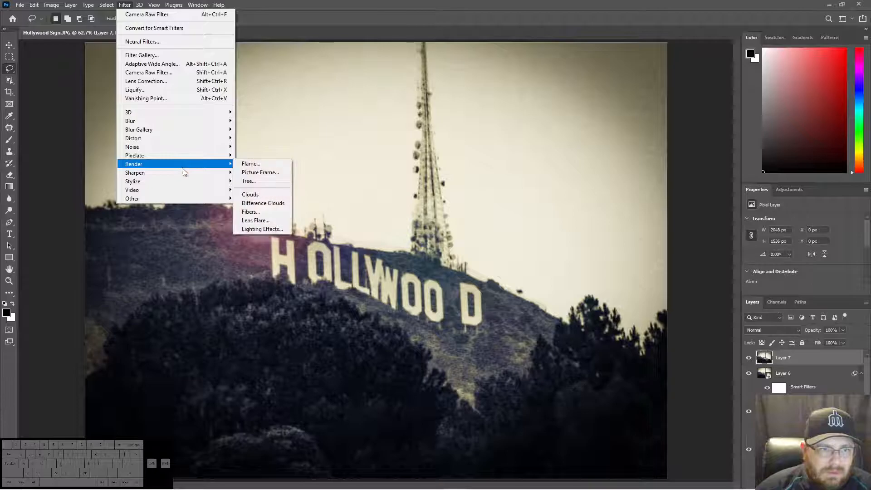
mouse_move(187, 180)
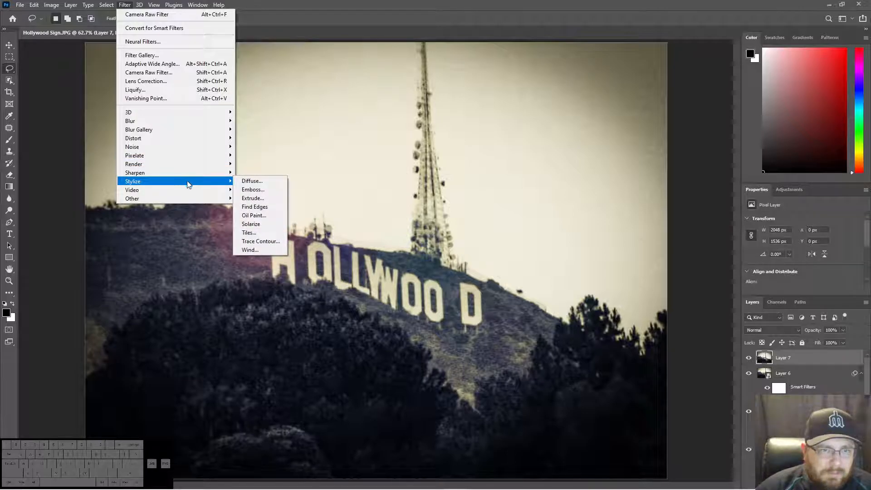
mouse_move(190, 197)
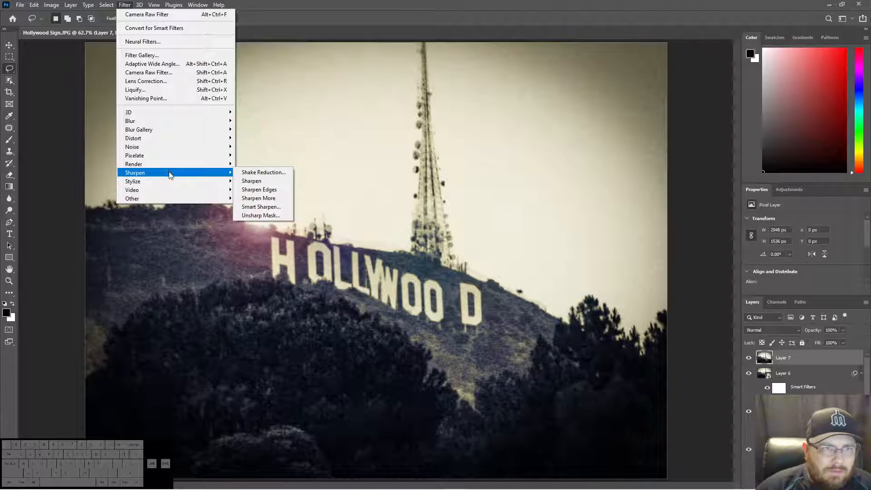
left_click(178, 81)
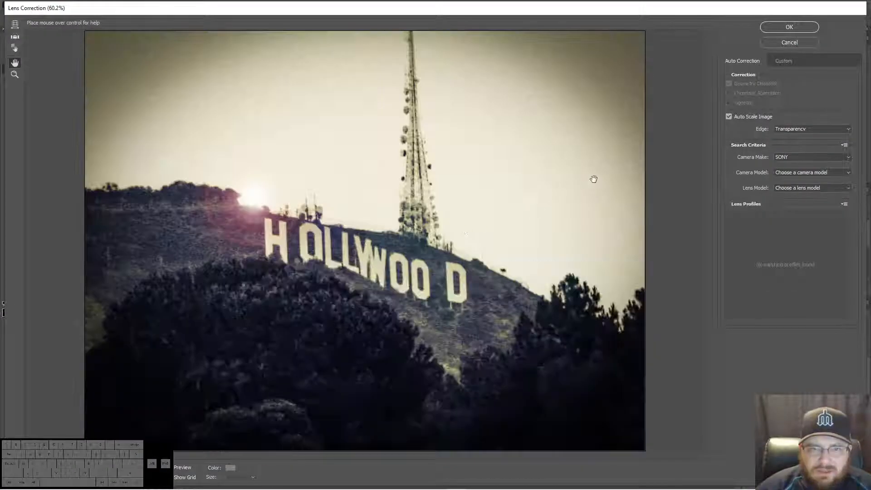
left_click(806, 155)
left_click(806, 155)
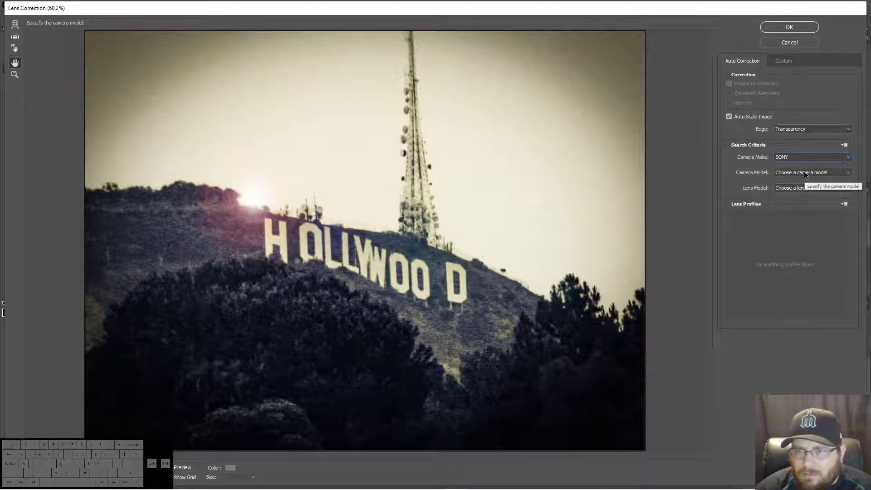
left_click(784, 41)
Apply an Adaptive Wide Angle fisheye correction with focal length 42.04 mm, crop factor 0.87 and scale 103%.
left_click(124, 5)
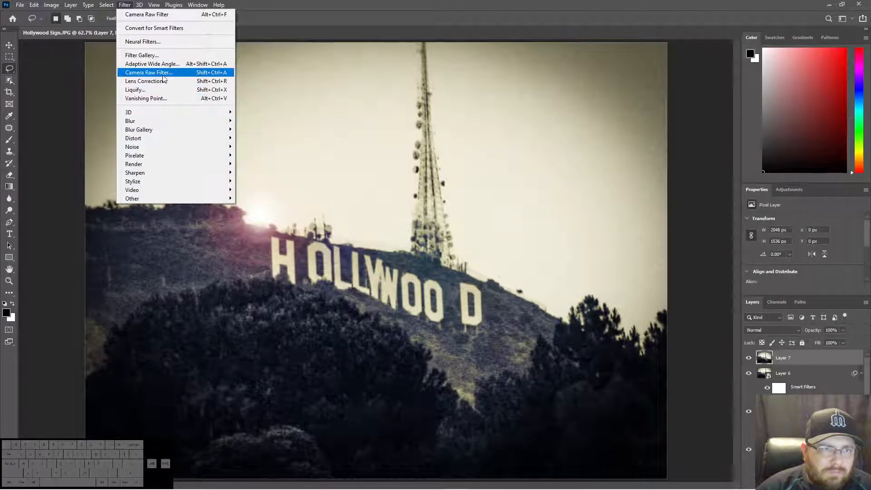
left_click(162, 64)
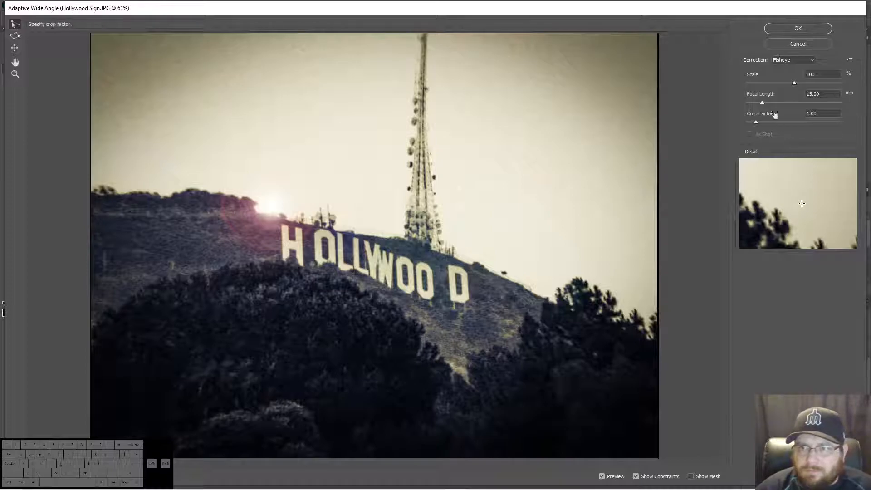
left_click_drag(763, 102, 786, 104)
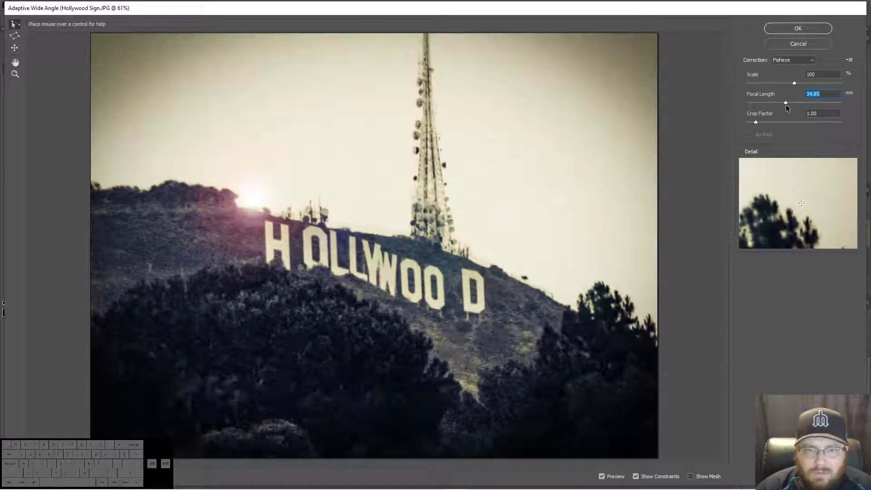
left_click_drag(788, 102, 794, 102)
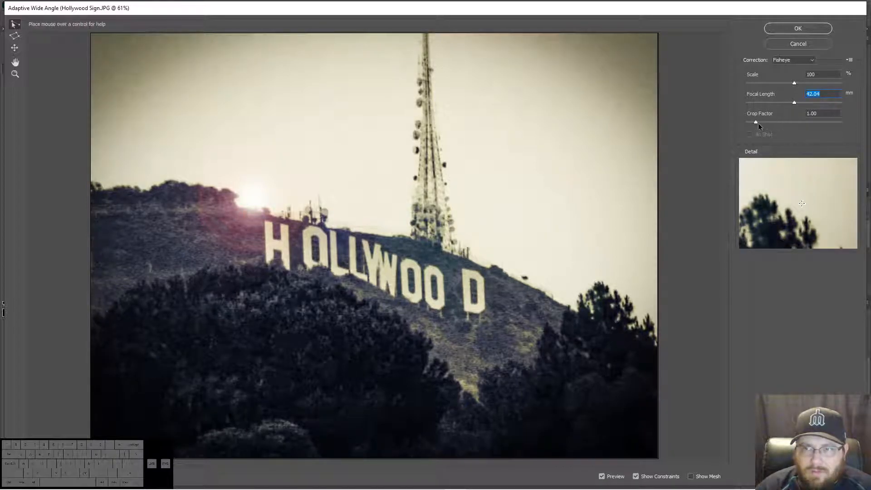
mouse_move(757, 122)
left_mouse_down()
mouse_move(764, 122)
mouse_move(755, 122)
left_mouse_up()
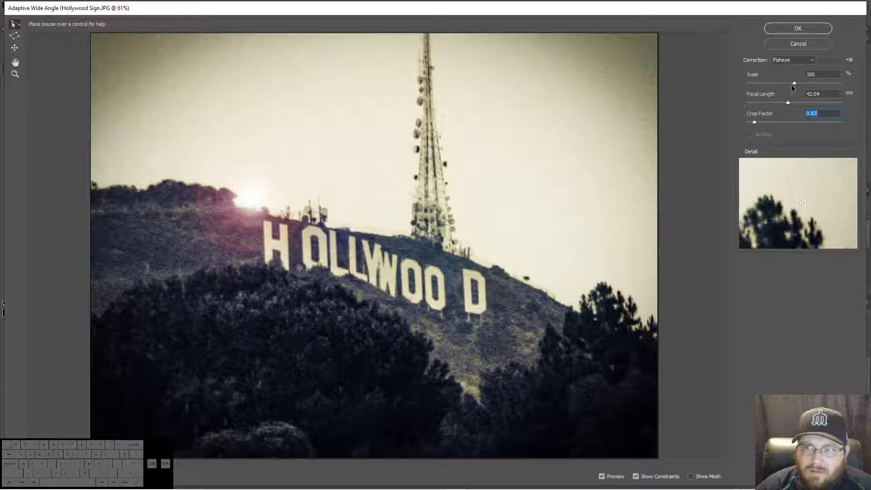
left_click_drag(795, 83, 797, 83)
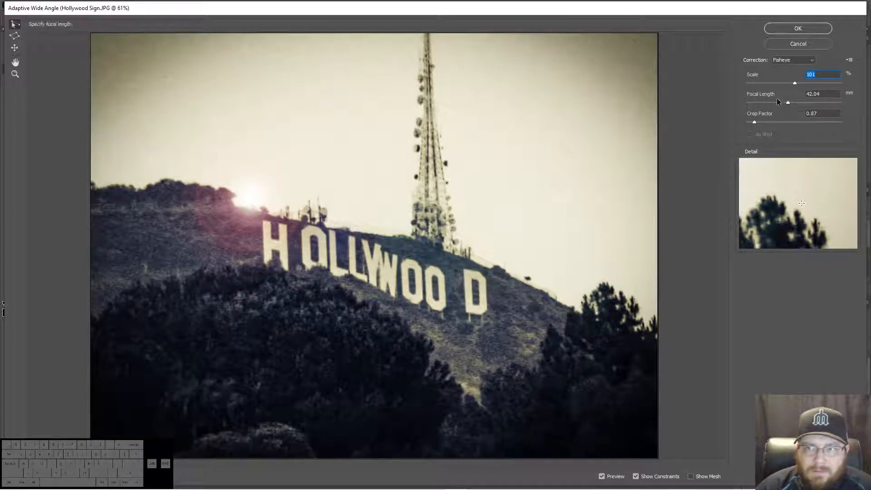
left_click_drag(796, 84, 799, 83)
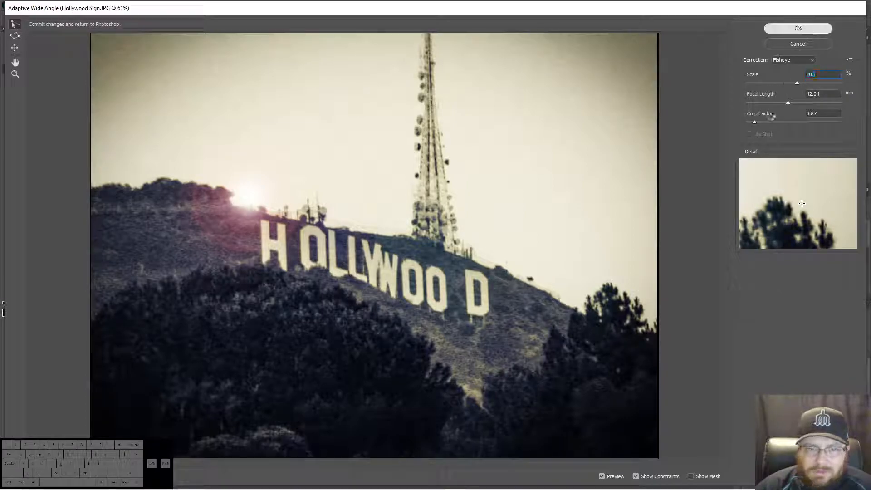
left_click(810, 24)
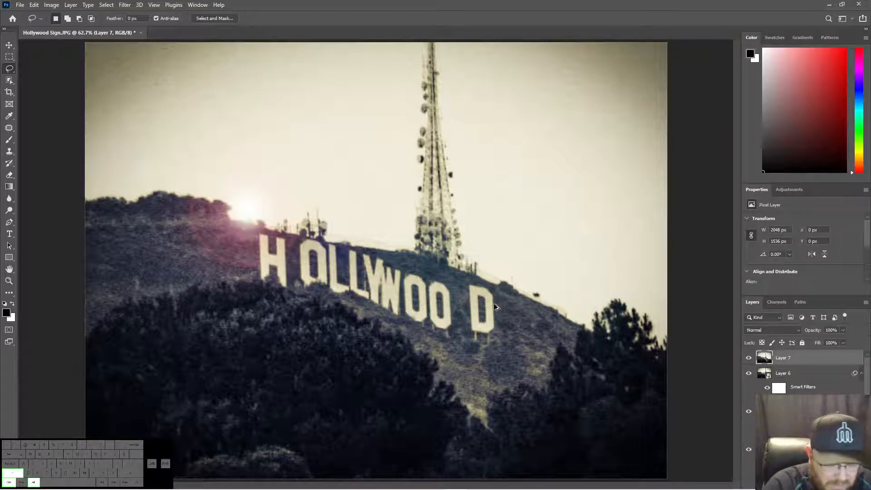
Stamp all visible layers with the wide-angle correction into a new top layer and convert it to a smart object.
key("ctrl+shift+alt+e")
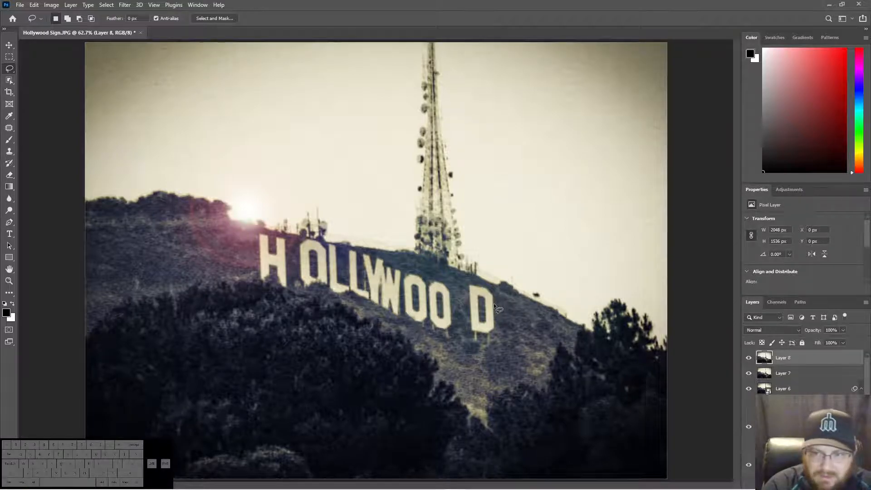
right_click(777, 359)
left_click(717, 232)
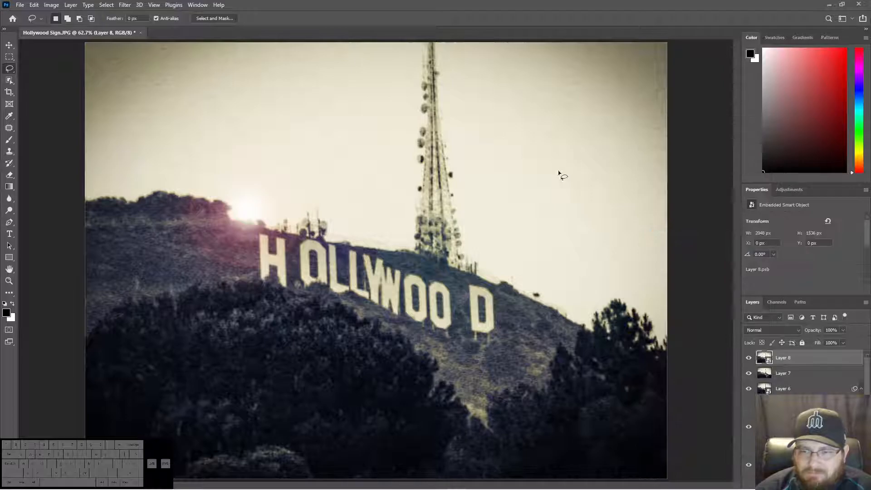
Apply Camera Raw vignetting of -44 to the top smart object and stamp all visible layers into a new top layer.
left_click(125, 5)
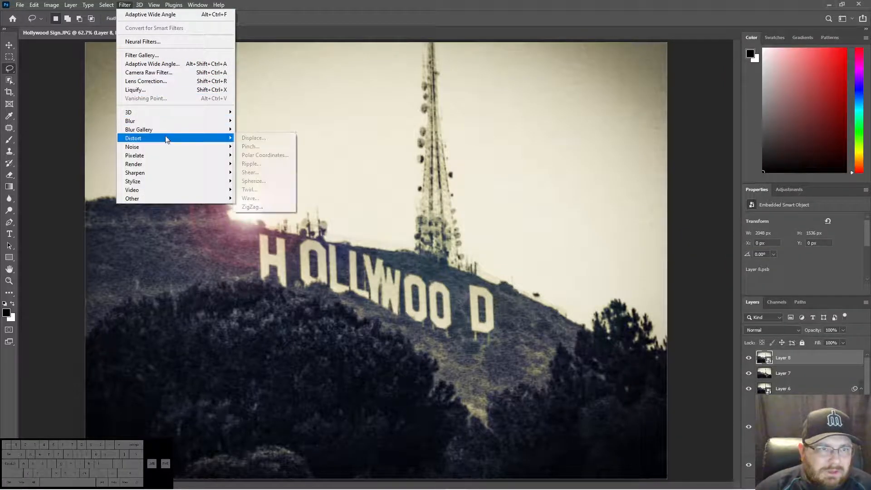
left_click(155, 73)
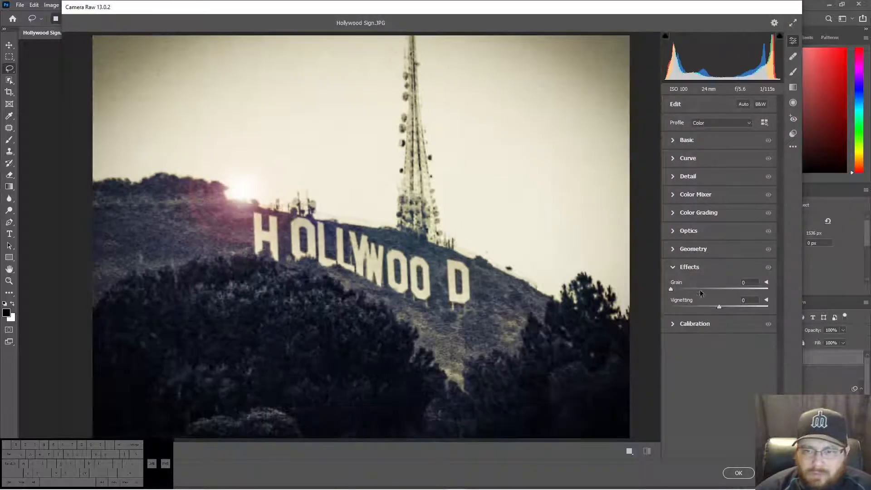
left_click_drag(719, 307, 698, 309)
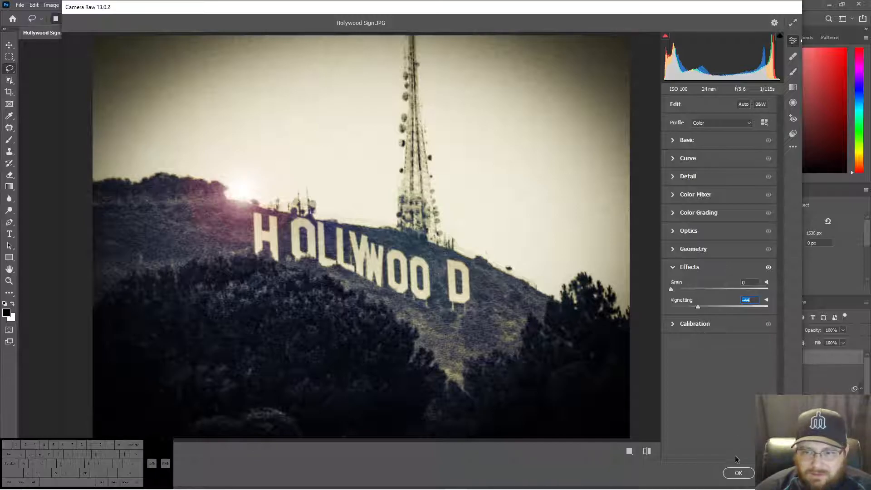
left_click(738, 473)
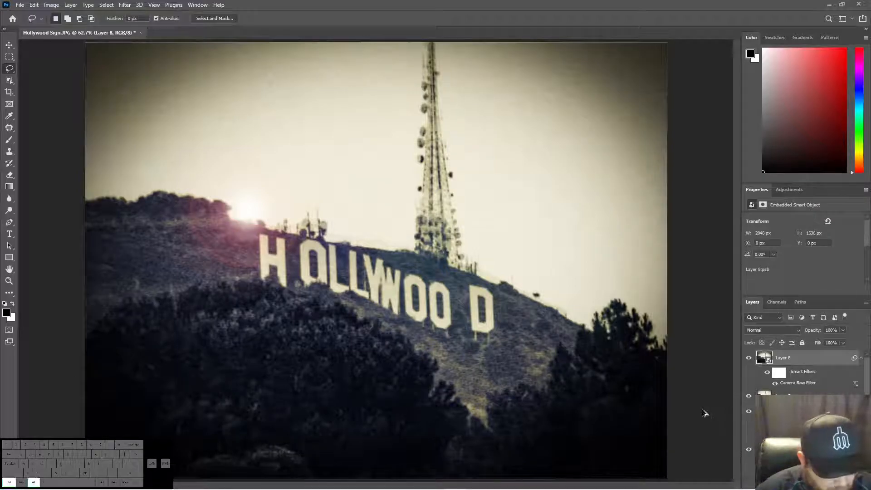
key("ctrl+shift+alt+e")
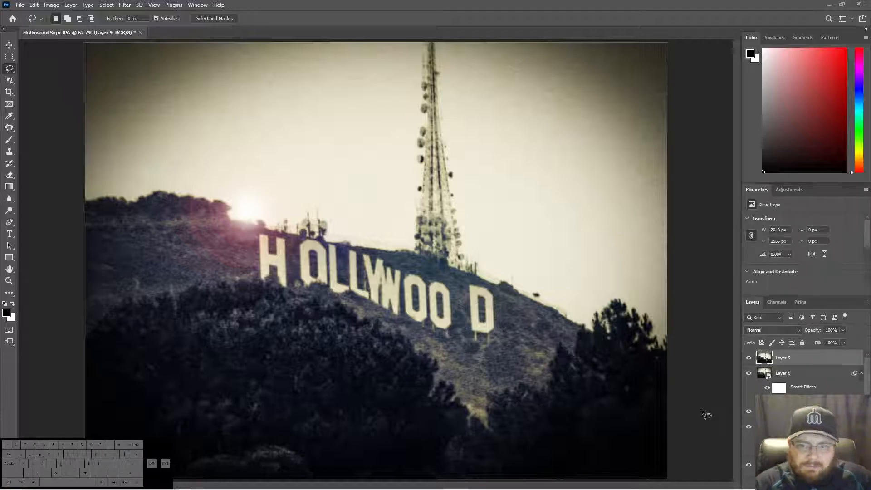
Group all layers between the stamped top layer and the Background using the default group settings, and deselect the layers.
left_click(825, 375)
scroll(825, 375, "down", 1)
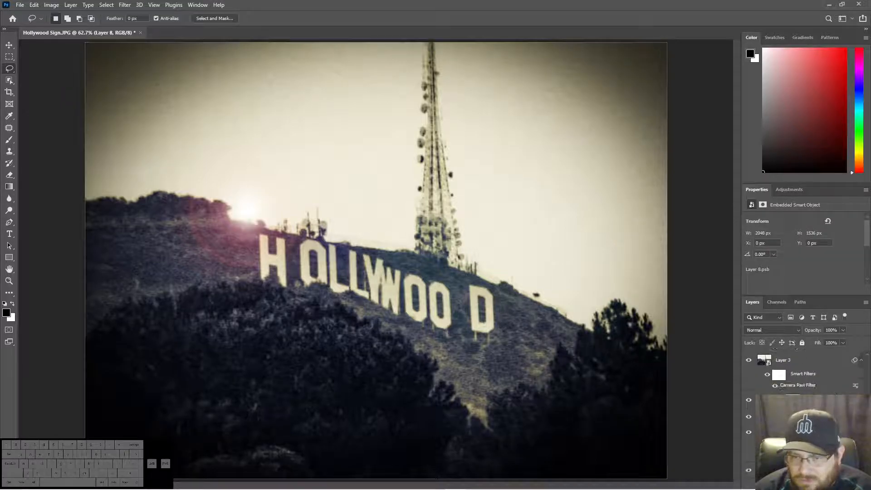
left_click(835, 432, "shift")
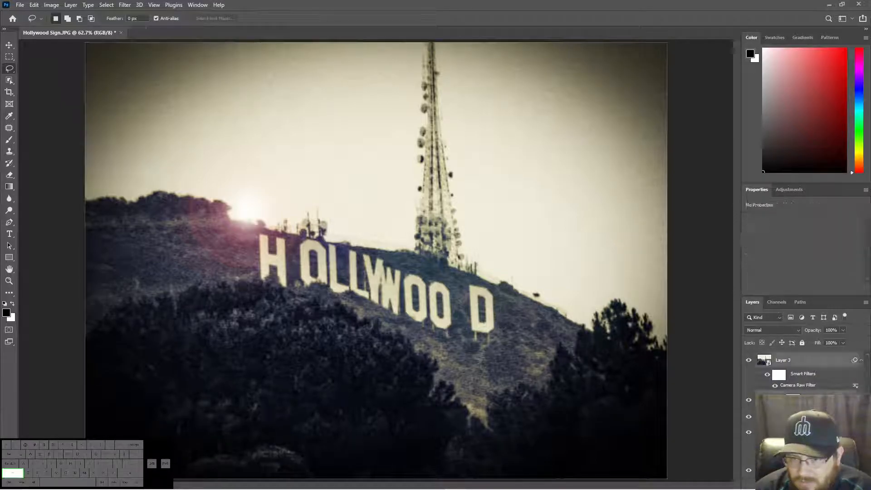
right_click(835, 433)
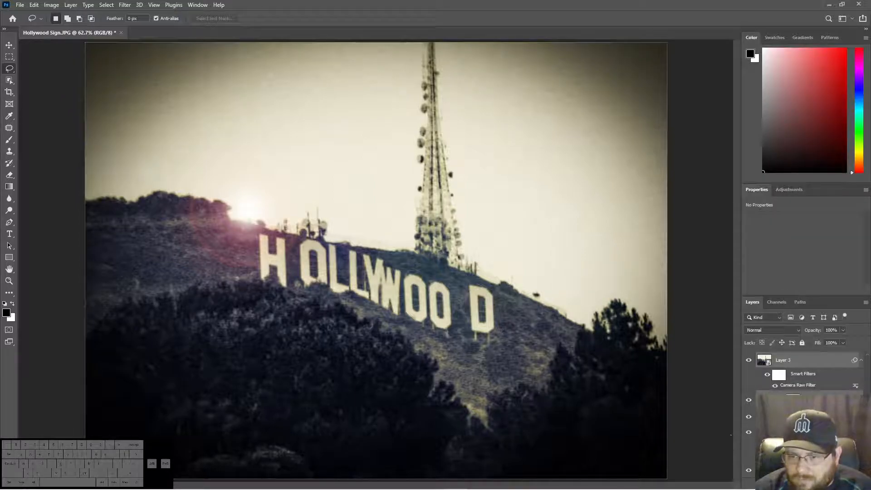
right_click(785, 436)
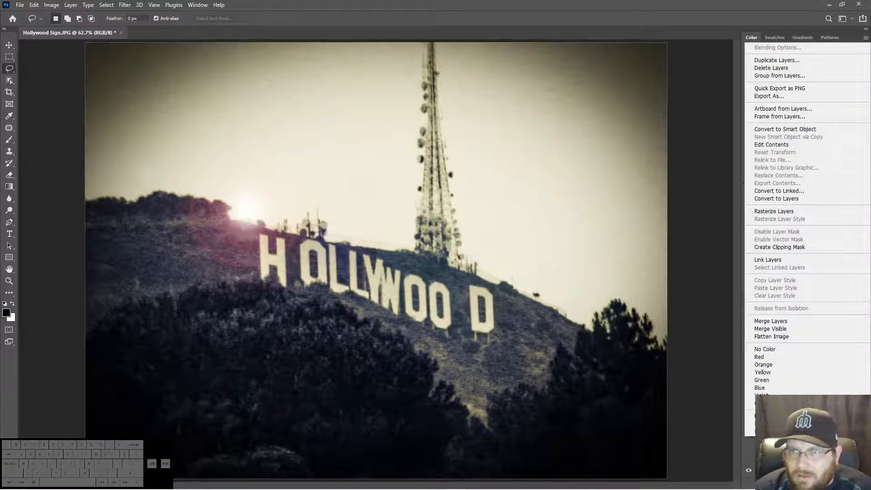
key("Escape")
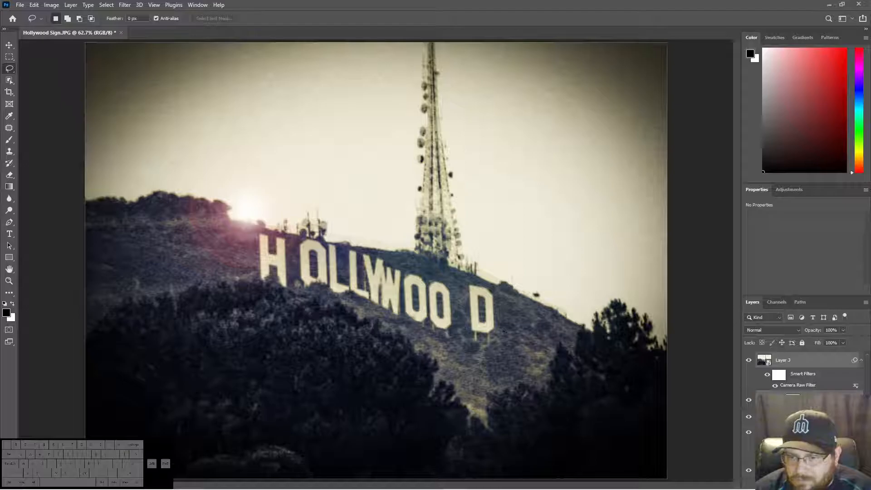
right_click(797, 429)
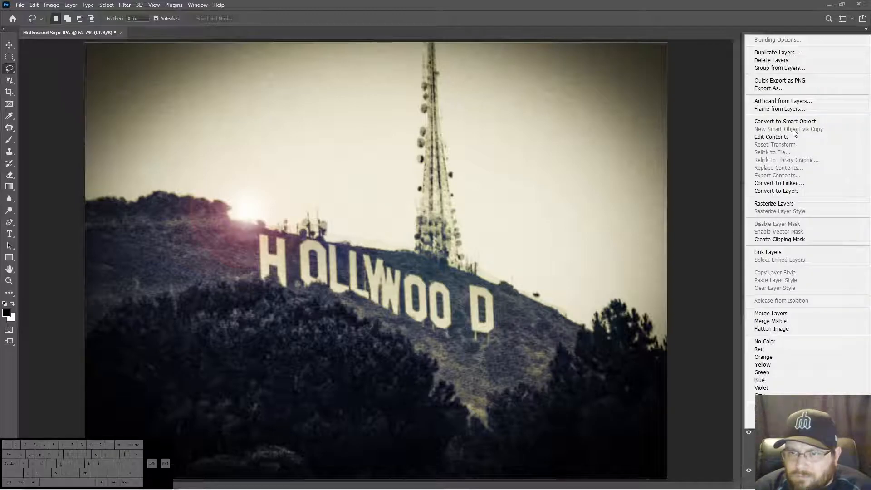
left_click(780, 68)
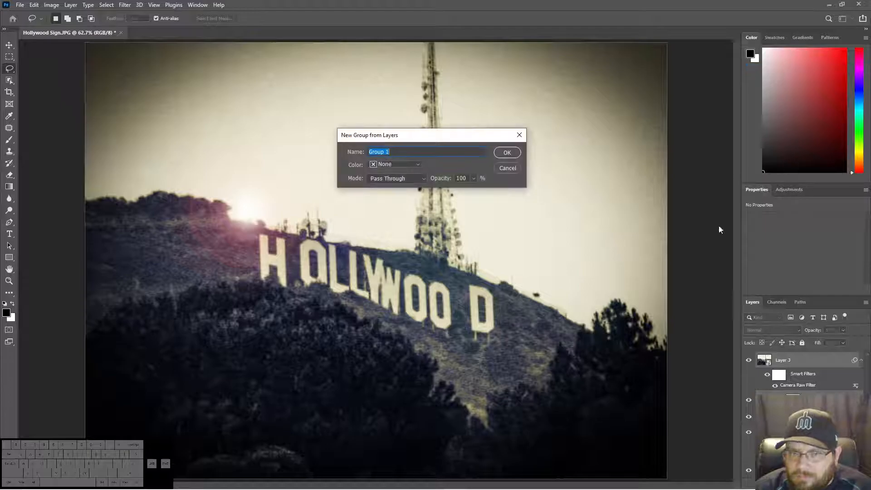
left_click(515, 153)
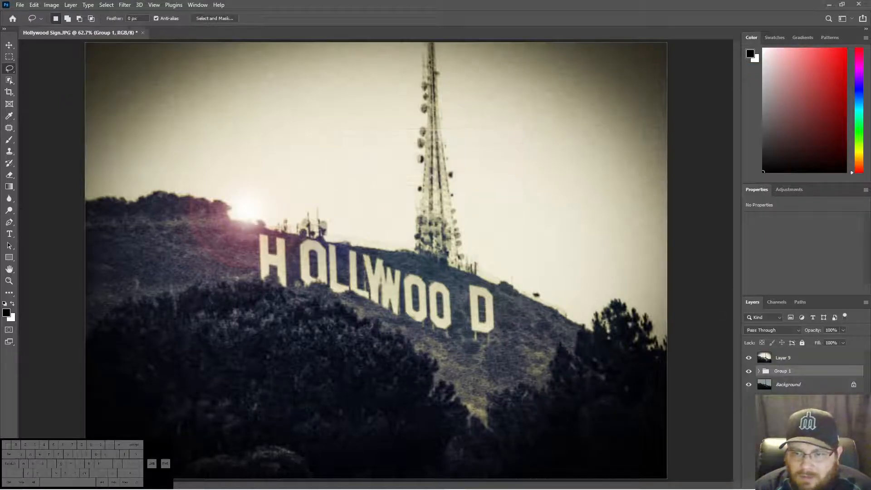
left_click(803, 422)
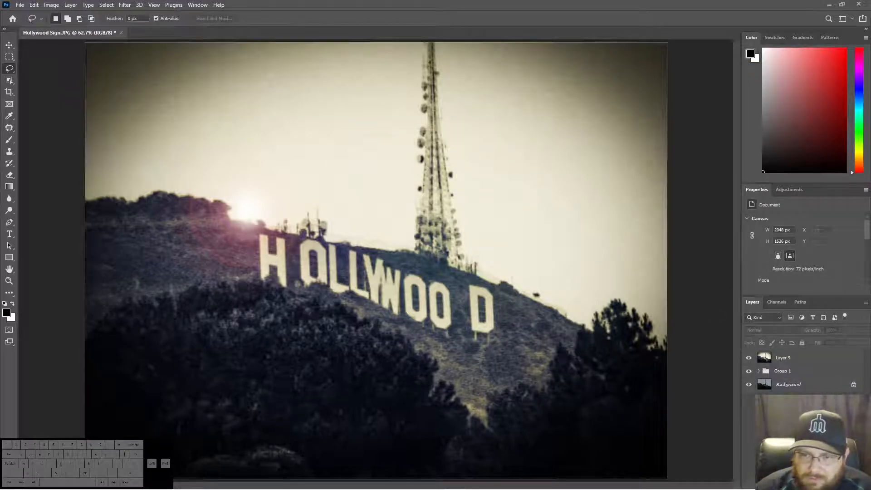
Hide the layer group and toggle the stamped top layer's visibility to compare the finished edit with the original photo.
left_click(749, 371)
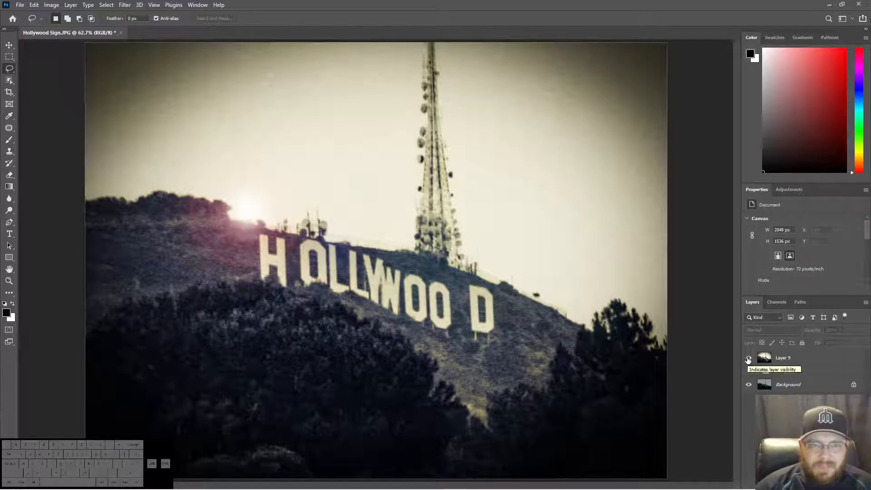
left_click(749, 358)
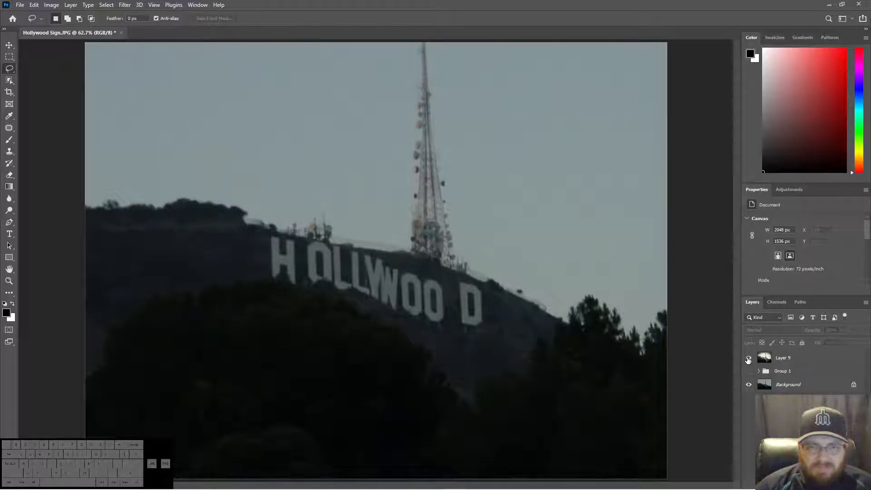
left_click(748, 358)
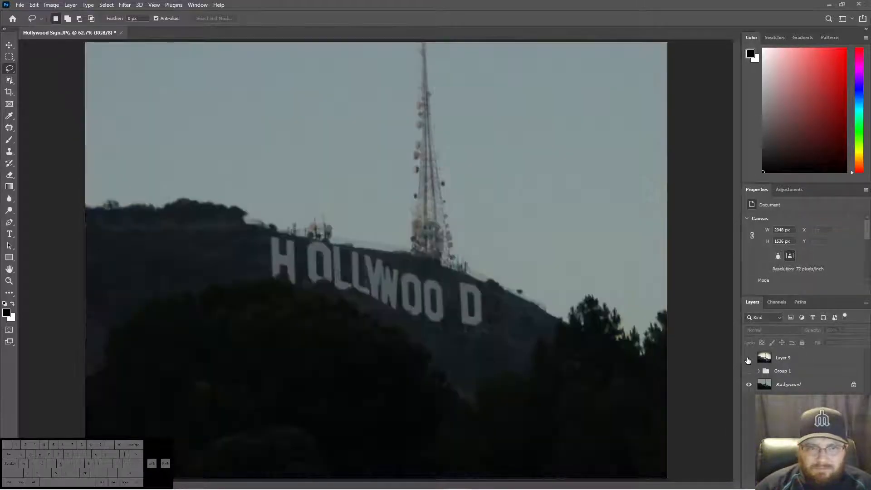
left_click(748, 358)
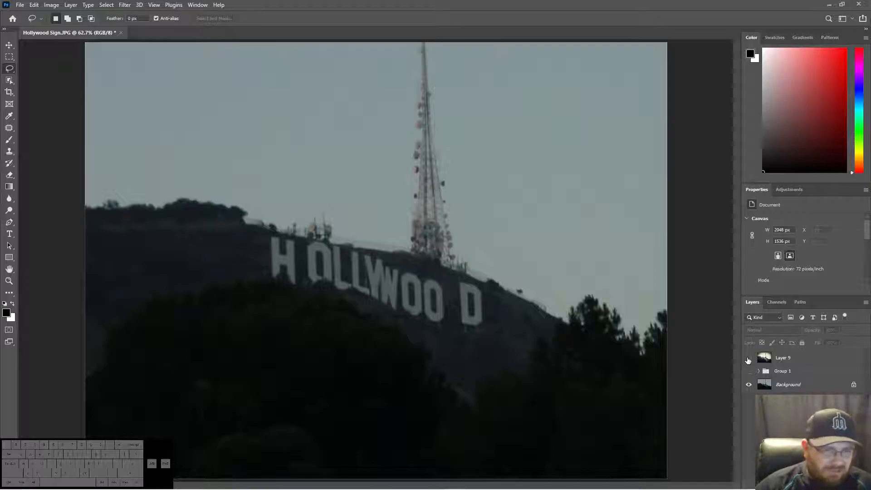
left_click(748, 359)
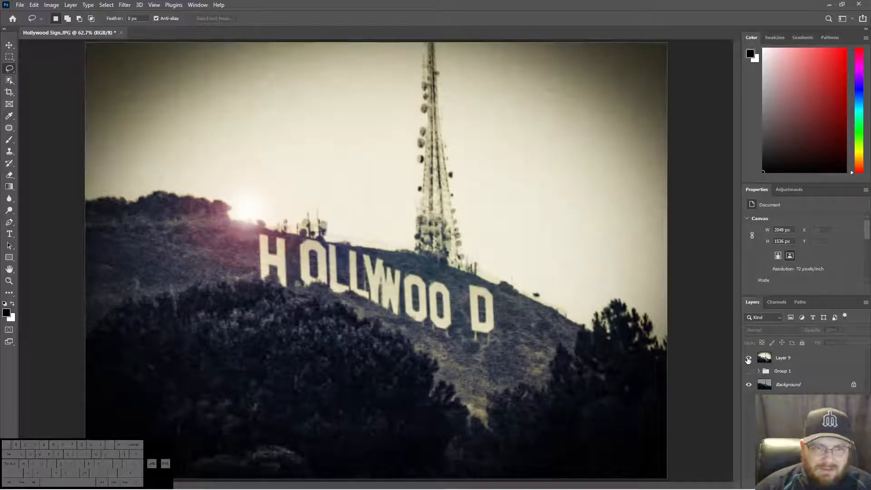